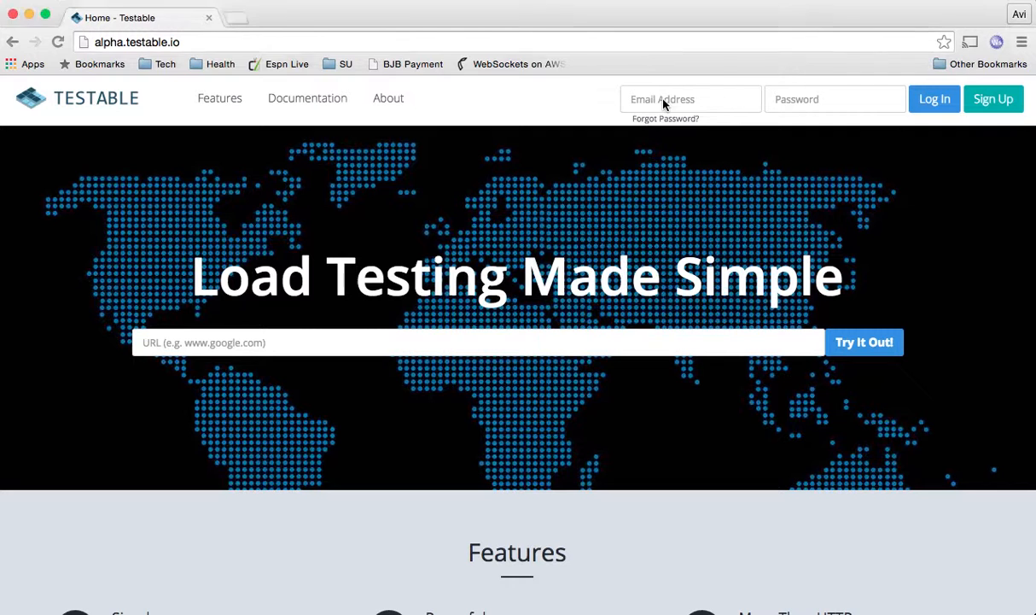
- Log in to Testable with the account email and password, dismissing the sign-up form
click(625, 98)
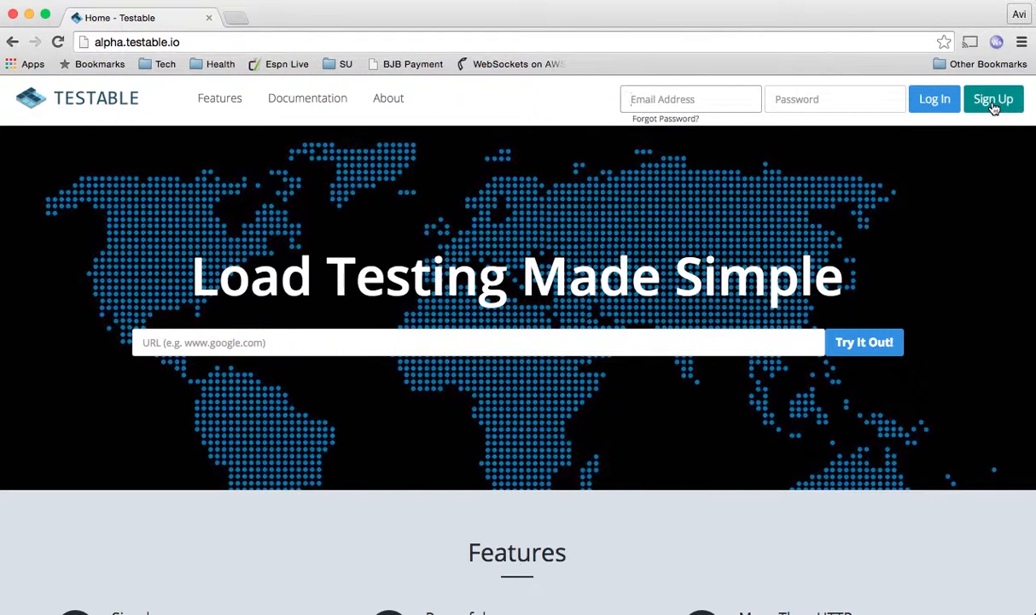
click(994, 101)
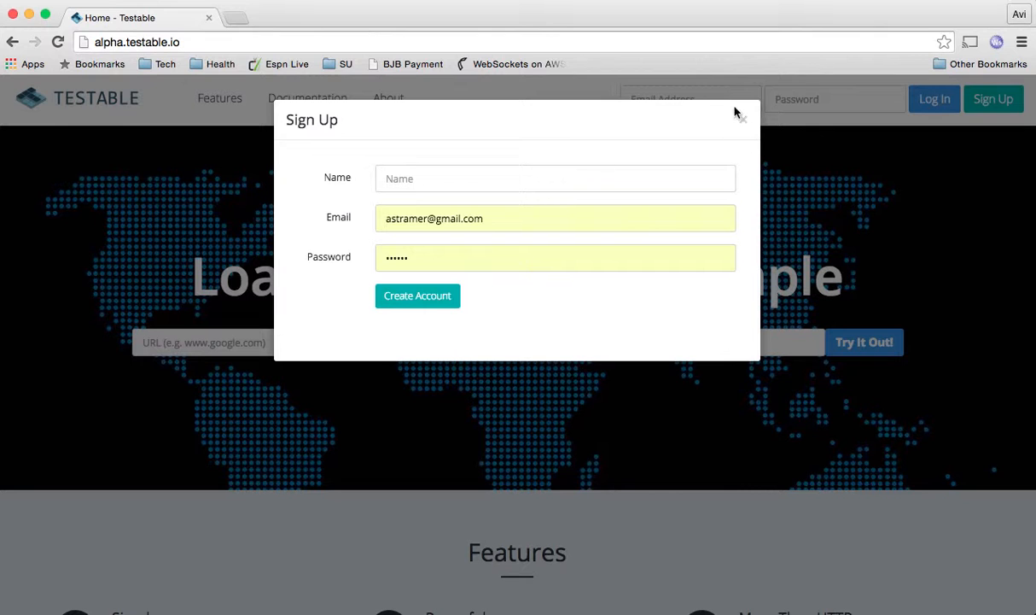
click(742, 119)
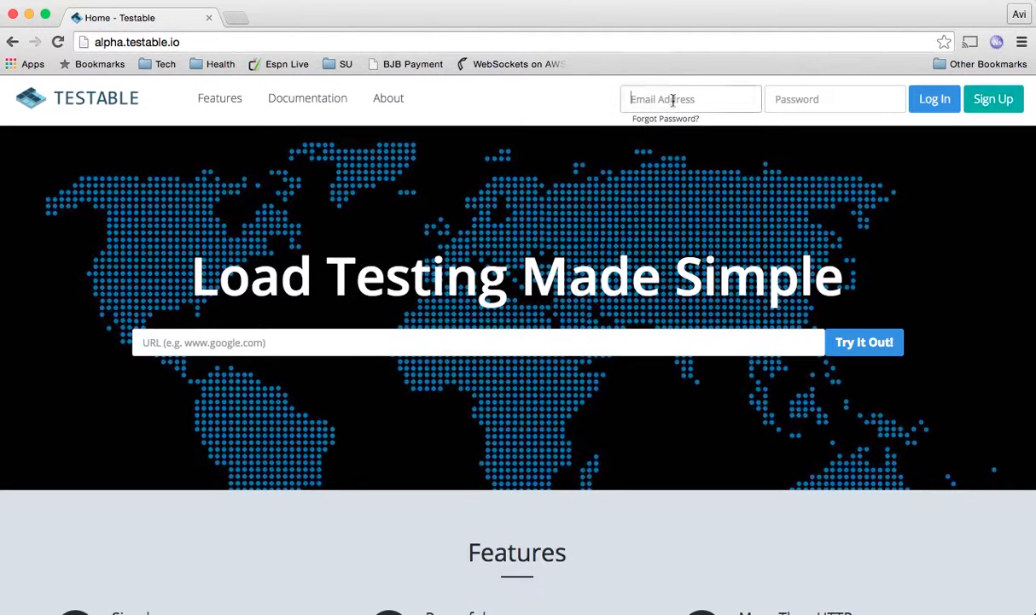
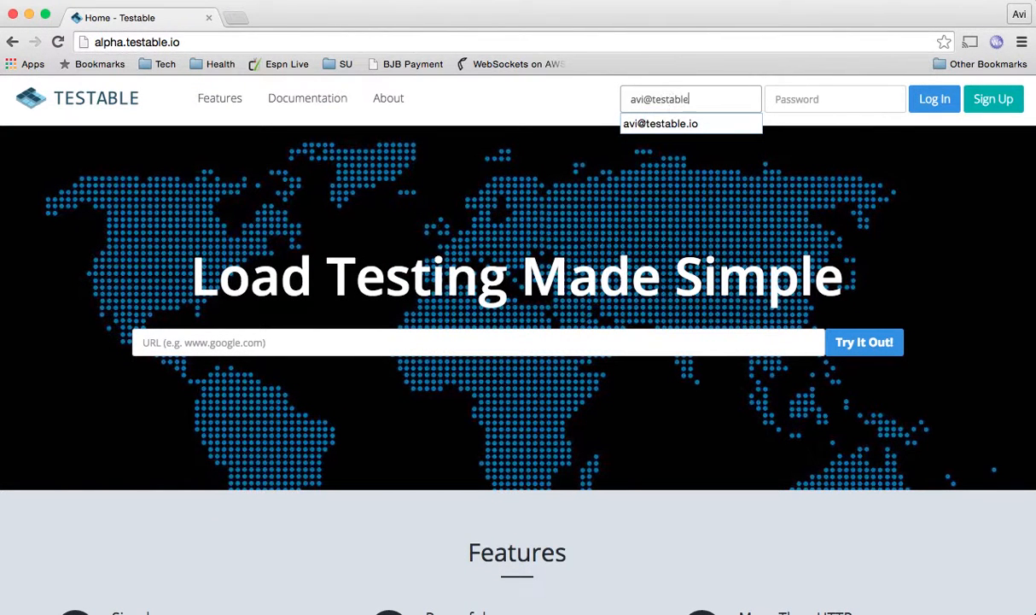
key(Tab)
text(******)
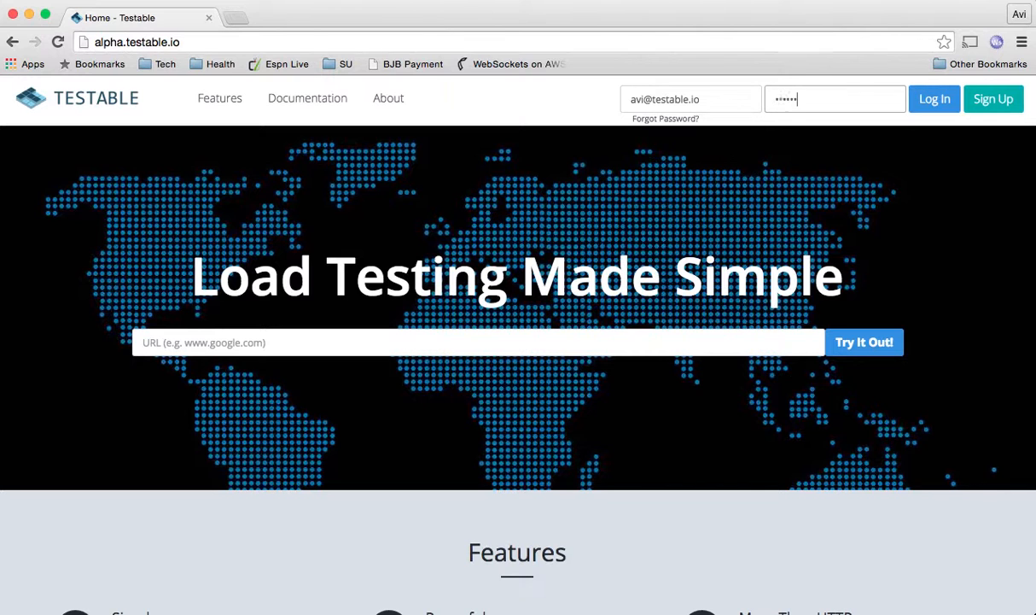
key(Return)
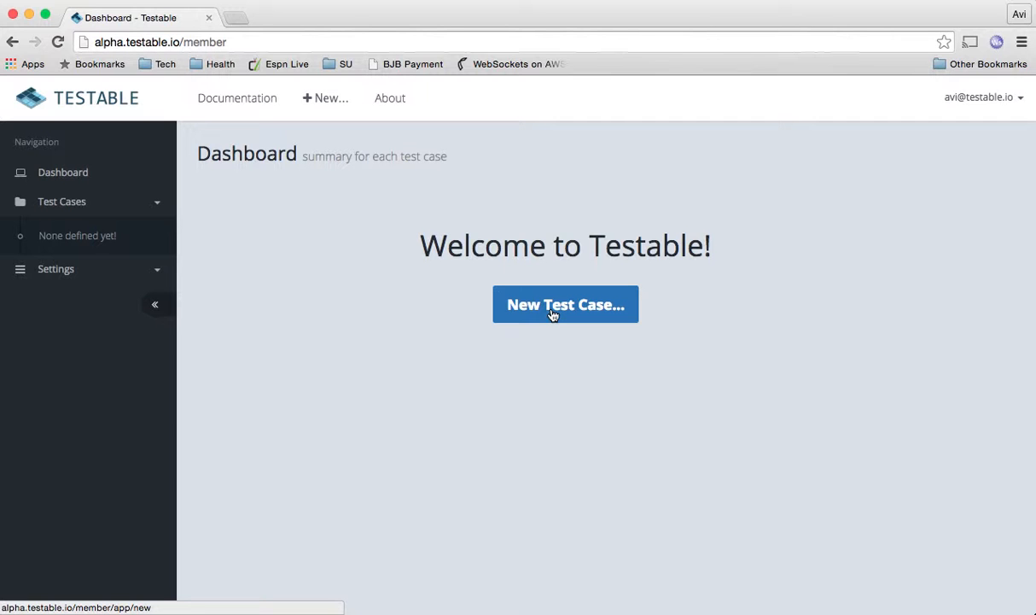
- Create a test case named 'Google Home Page' with target URL google.com and advance to Scenario
click(552, 314)
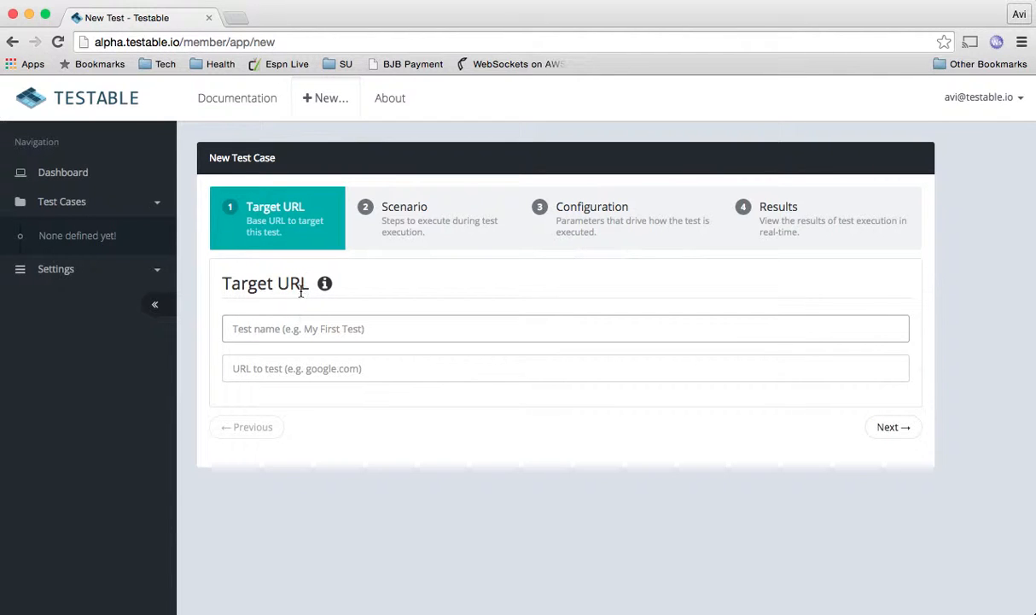
mouse_move(326, 287)
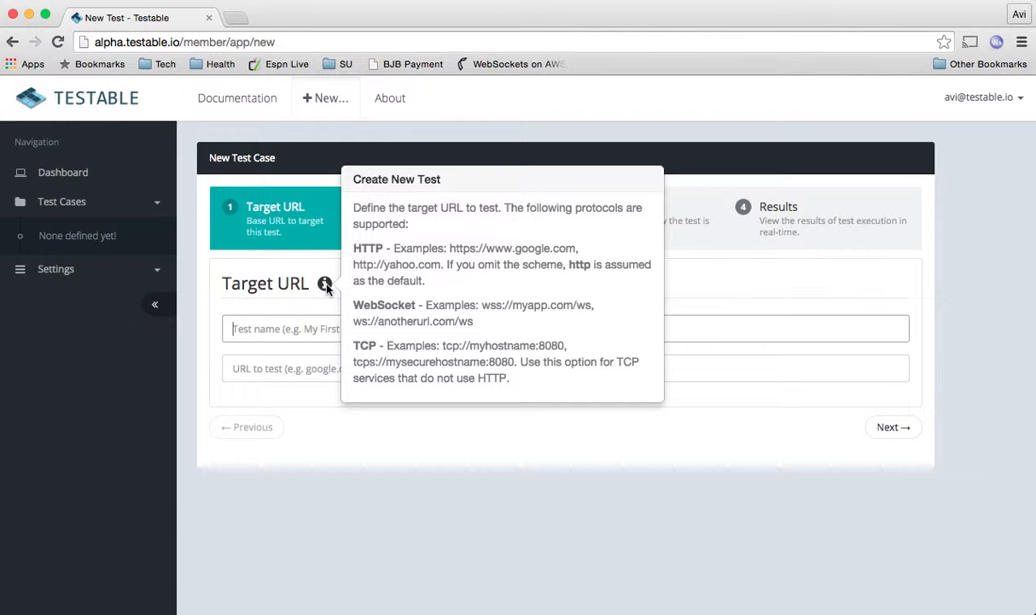
click(300, 332)
text(Google Home Page)
key(Tab)
text(google.com)
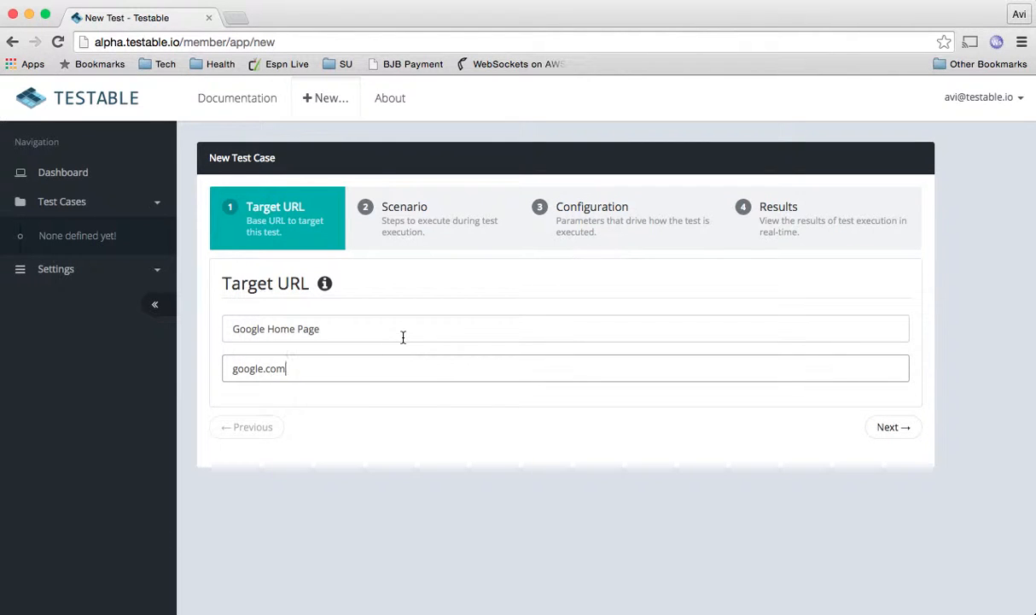
click(894, 433)
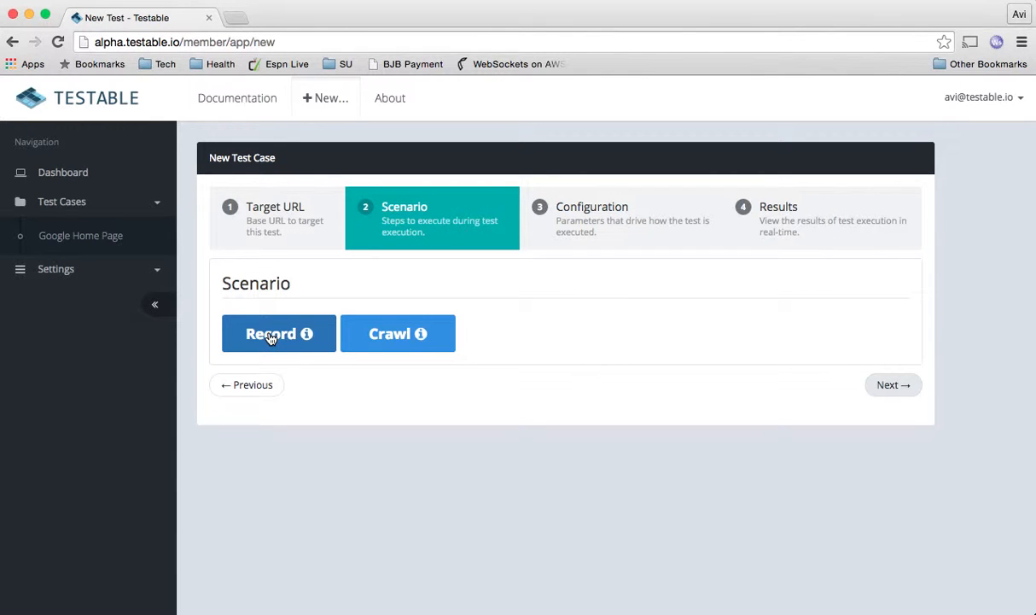
- Start recording a scenario and open google.com through the running Testable Gateway session
click(271, 337)
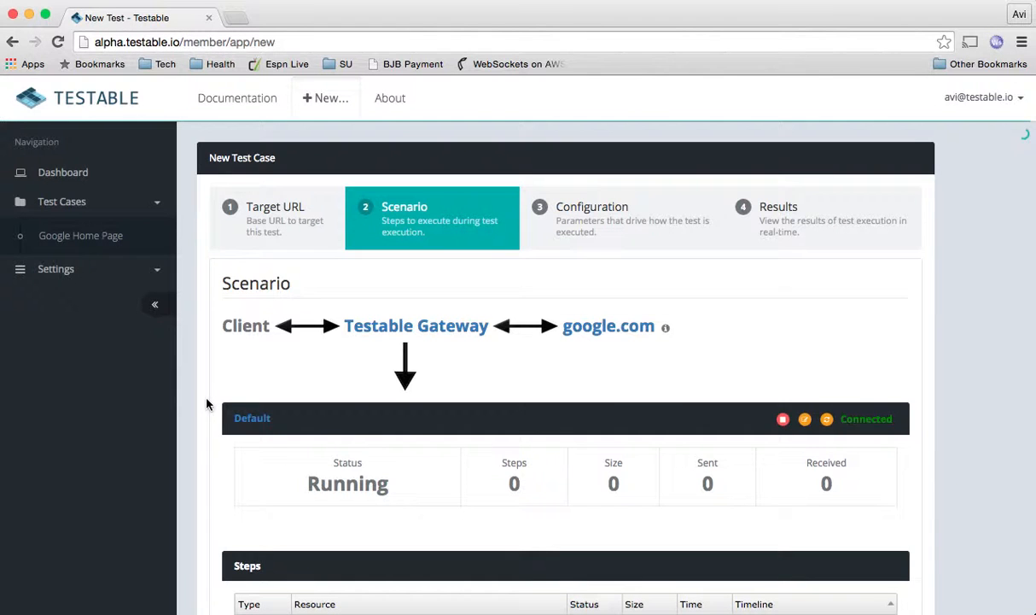
scroll(206, 404, down, 2)
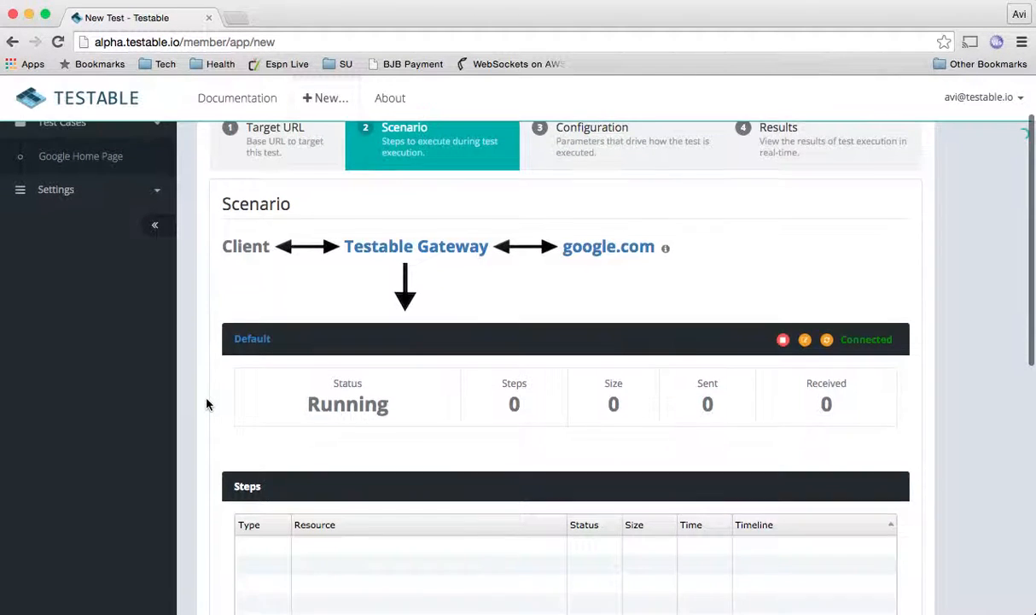
scroll(206, 403, up, 2)
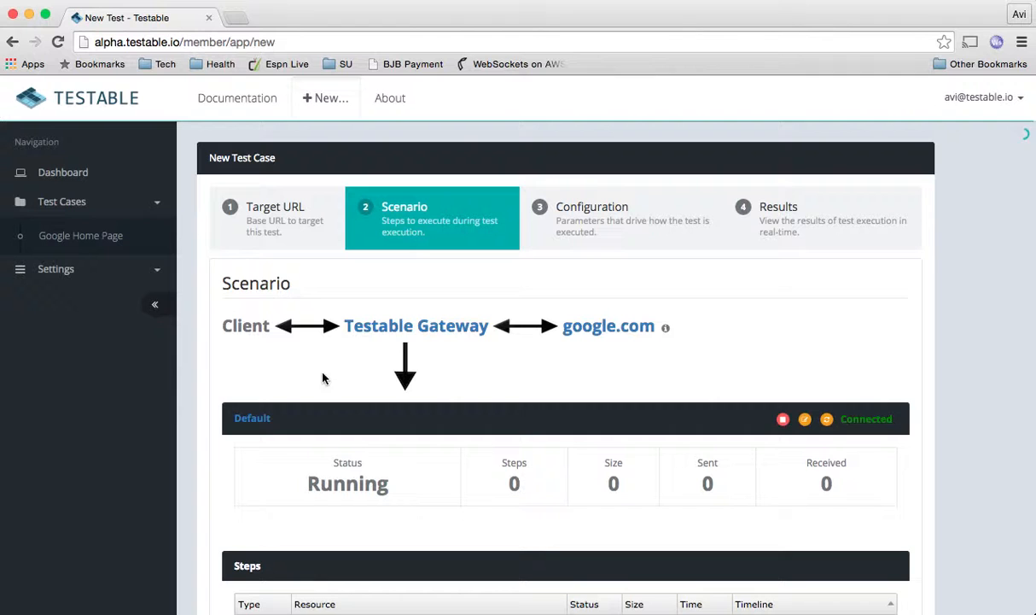
click(388, 329)
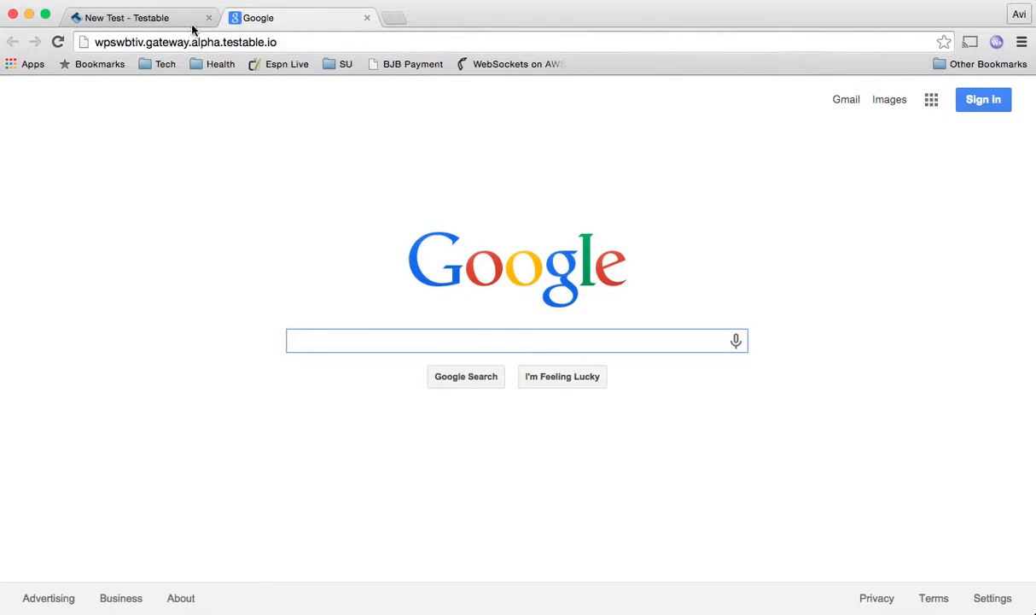
- Back in Testable, inspect the first of the 11 captured google.com request steps
click(169, 18)
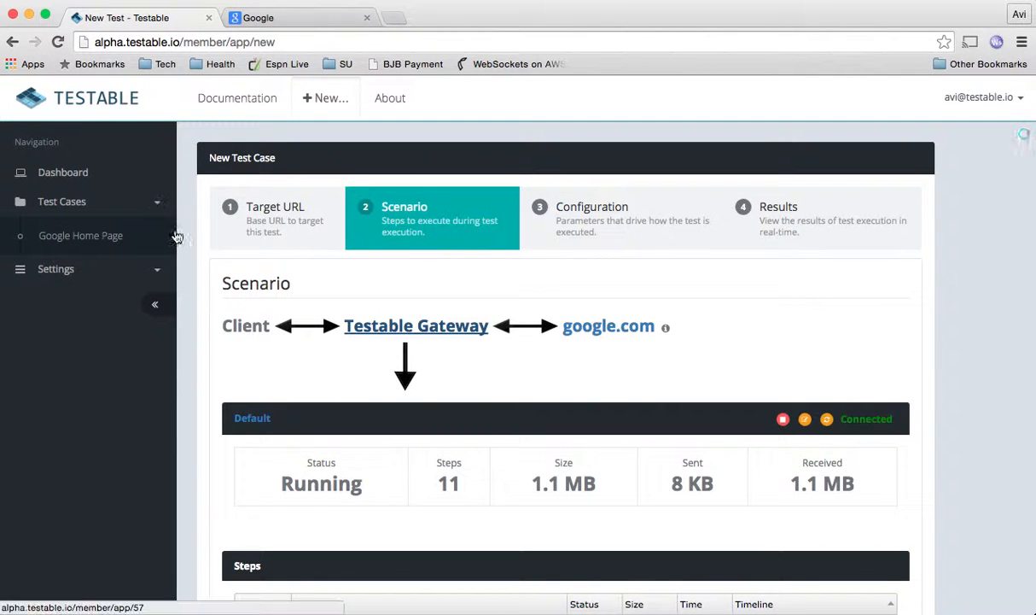
scroll(188, 239, down, 3)
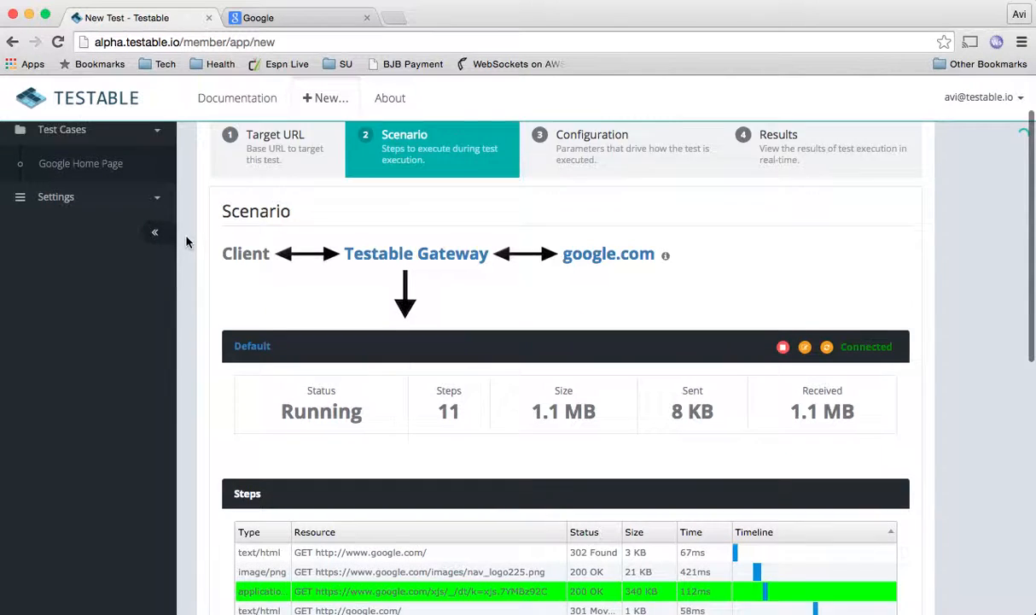
scroll(208, 327, down, 2)
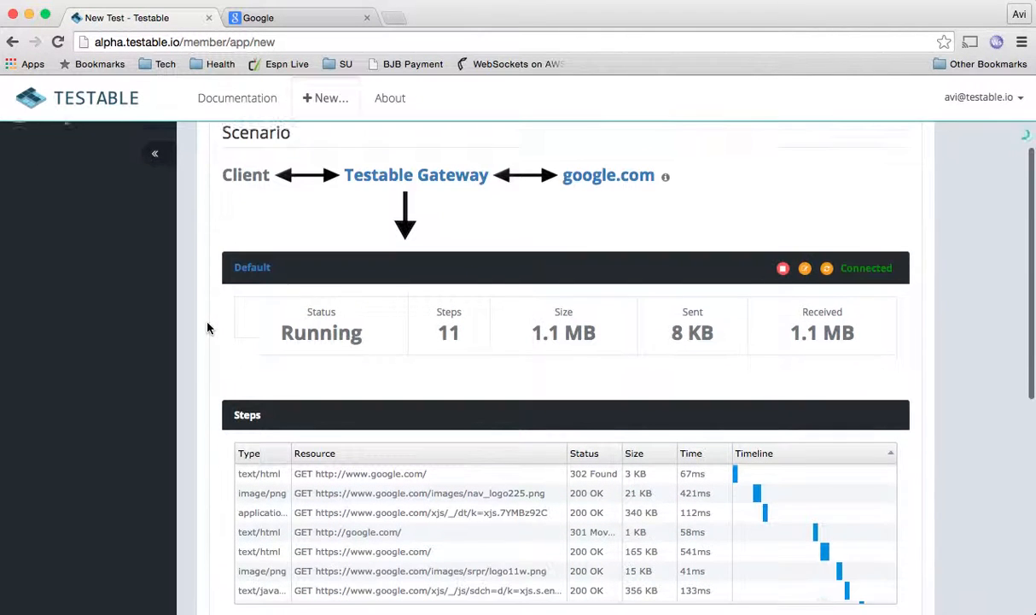
scroll(208, 327, down, 2)
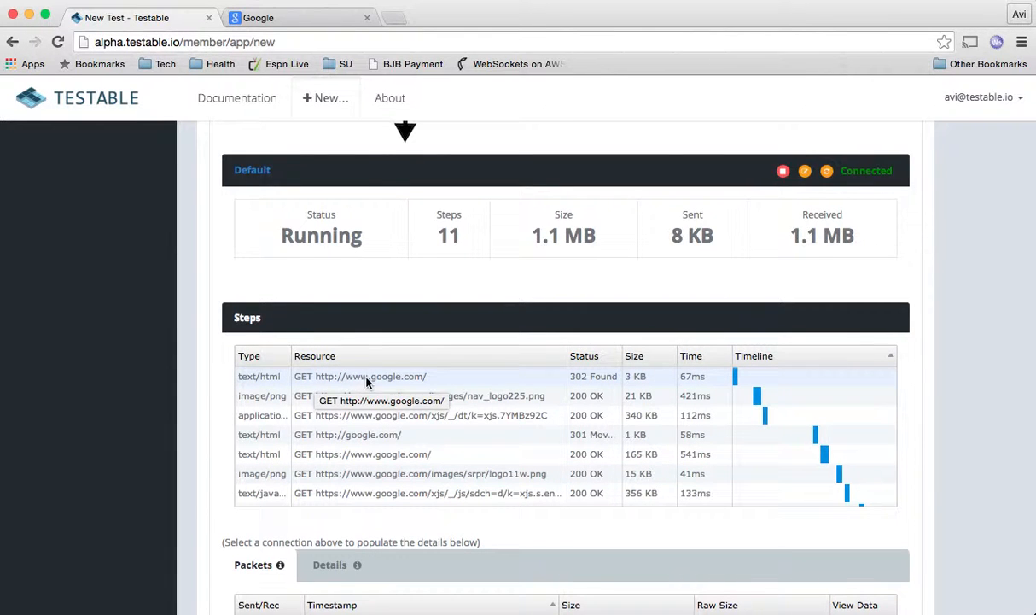
scroll(388, 399, down, 1)
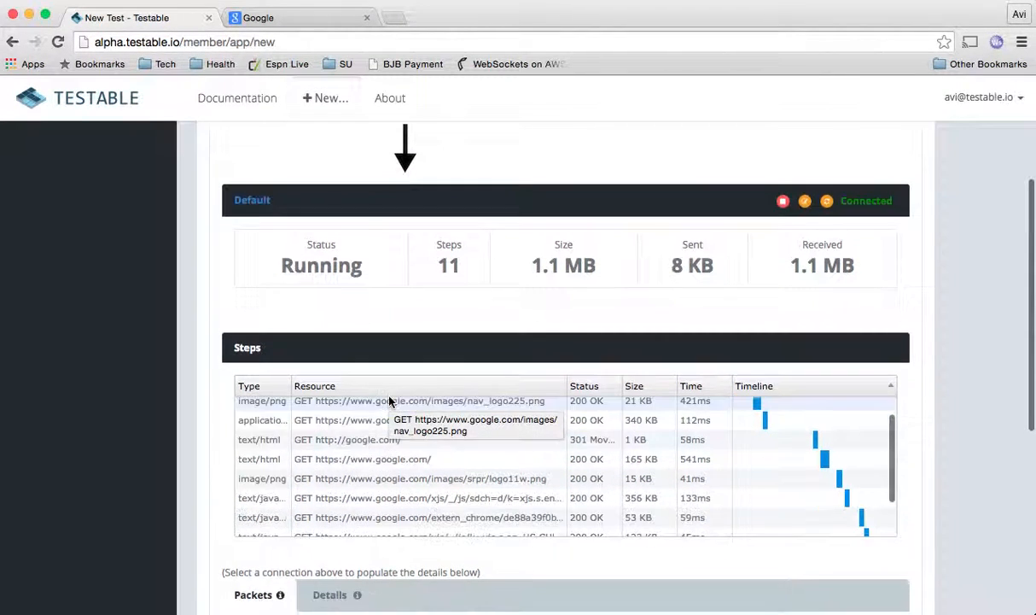
scroll(388, 399, up, 2)
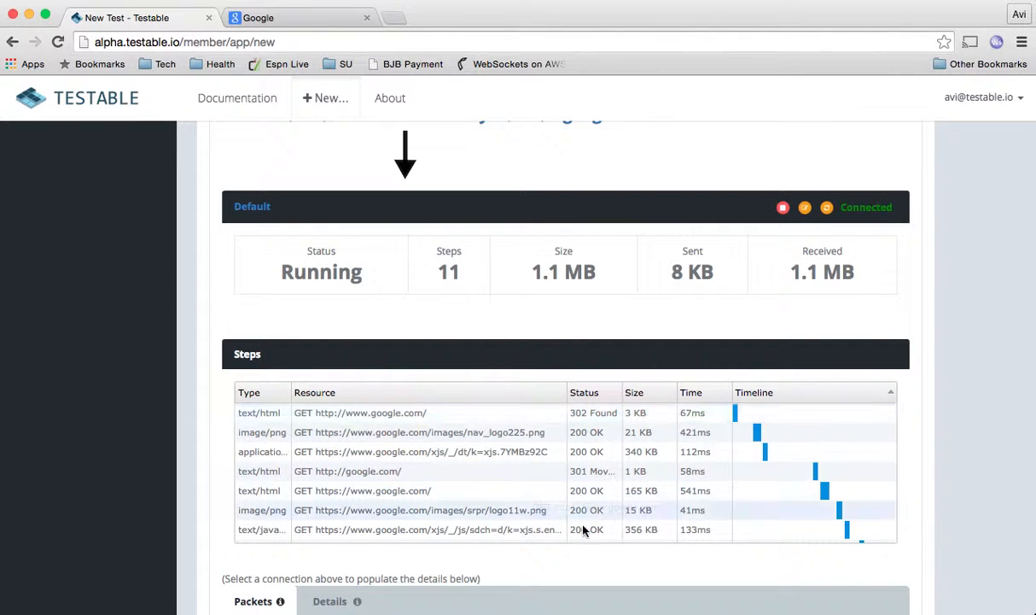
click(340, 416)
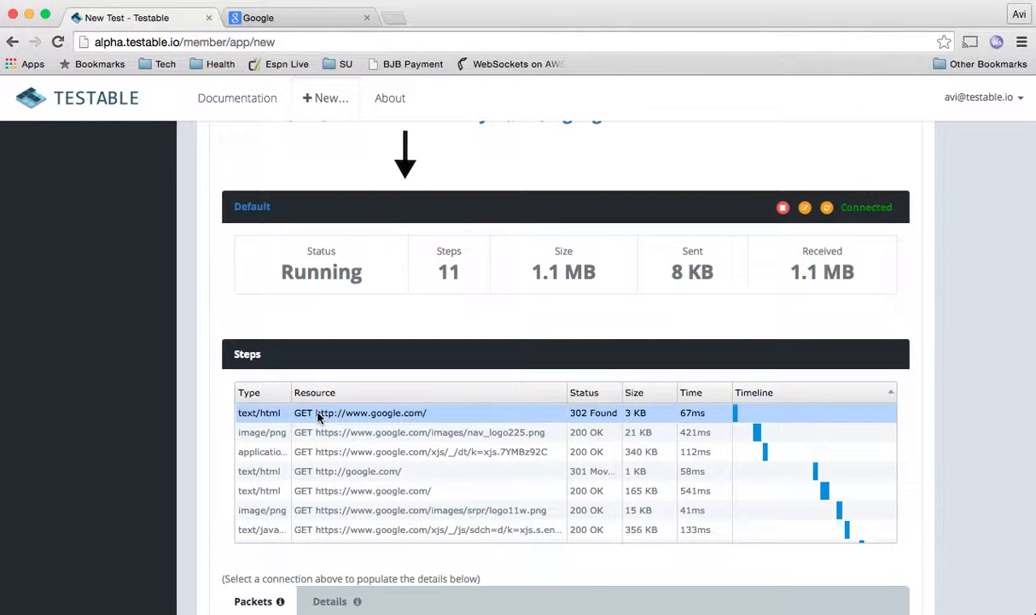
scroll(211, 431, down, 3)
scroll(211, 431, down, 3)
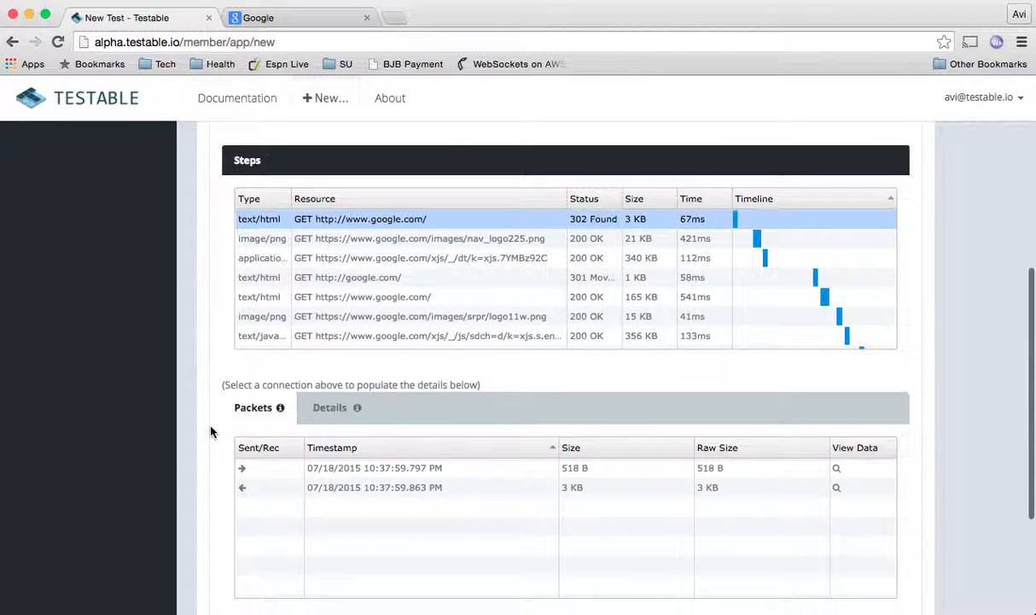
click(333, 374)
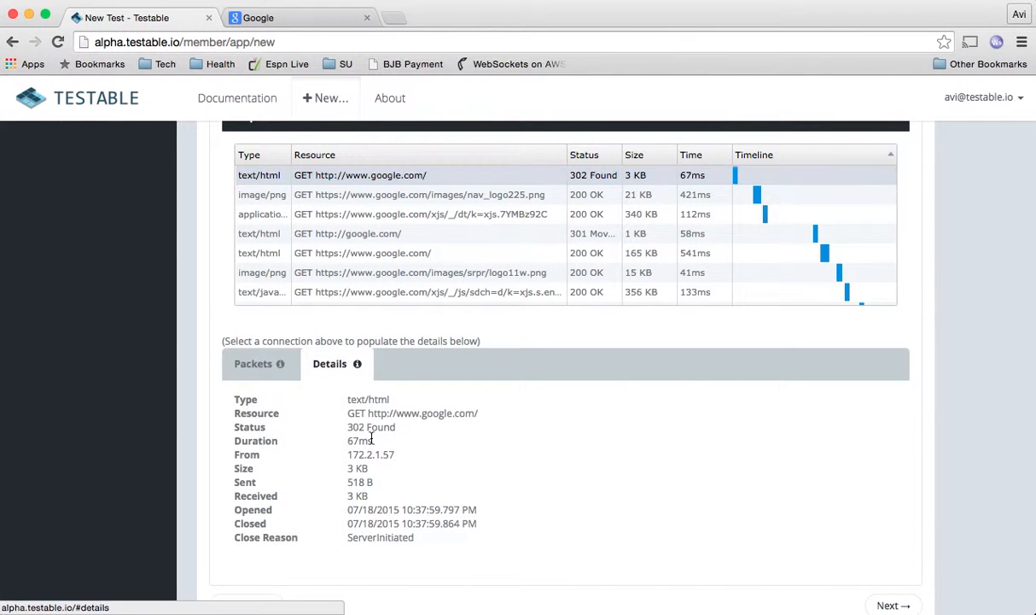
click(260, 368)
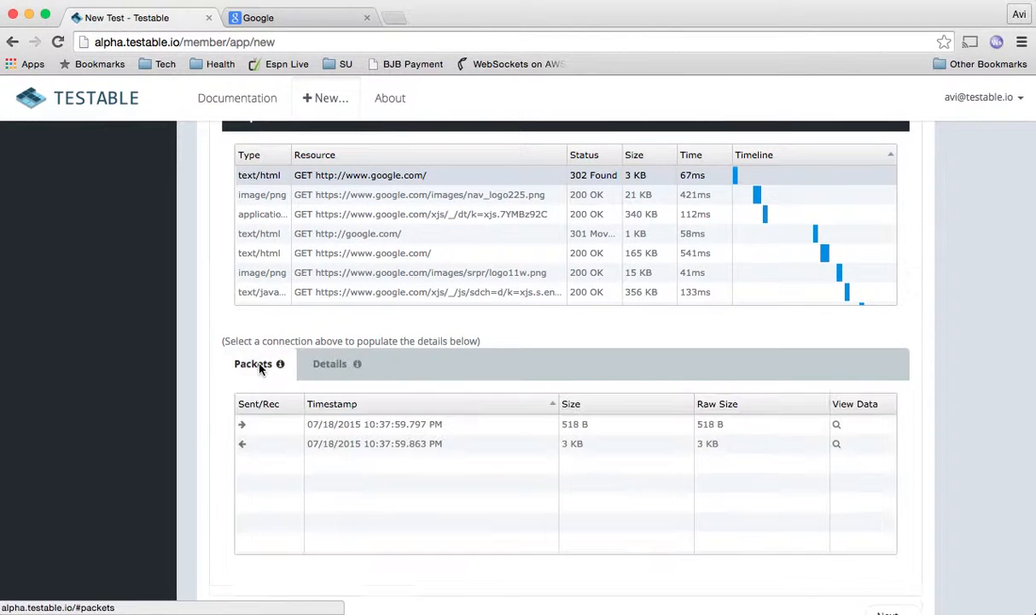
click(342, 424)
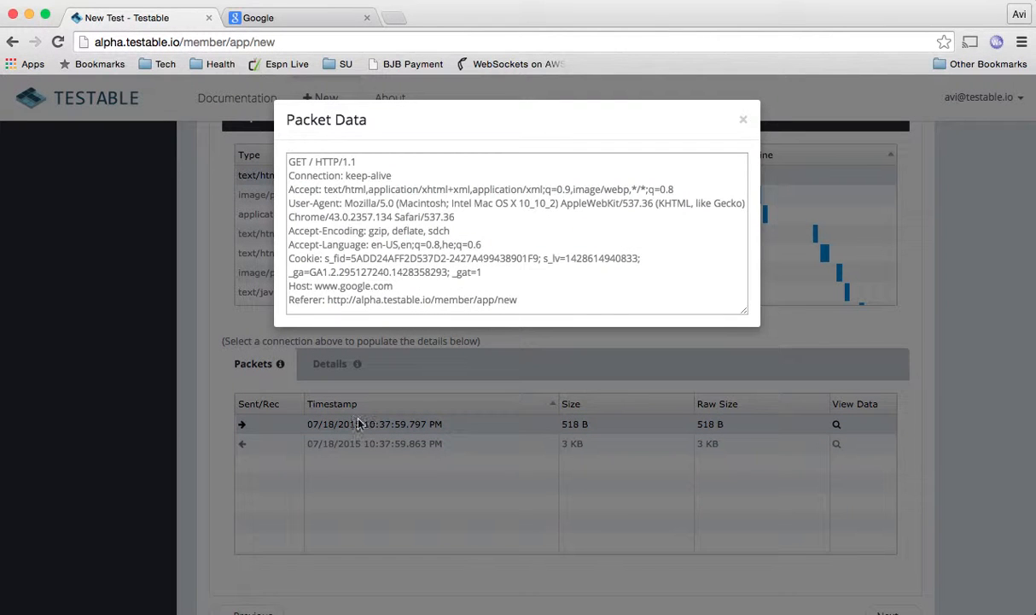
scroll(521, 242, down, 2)
click(743, 124)
click(435, 445)
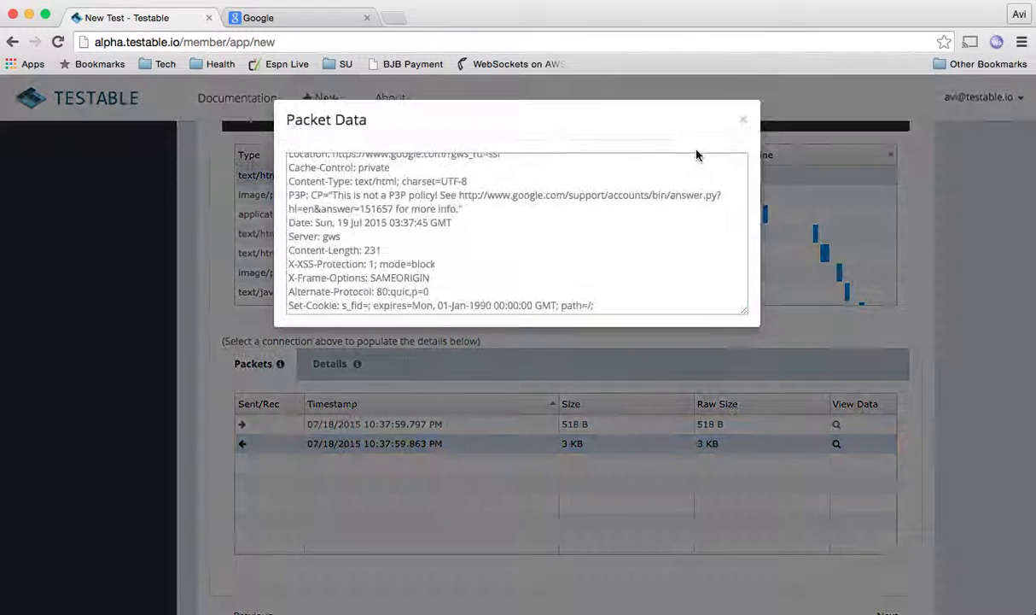
click(743, 125)
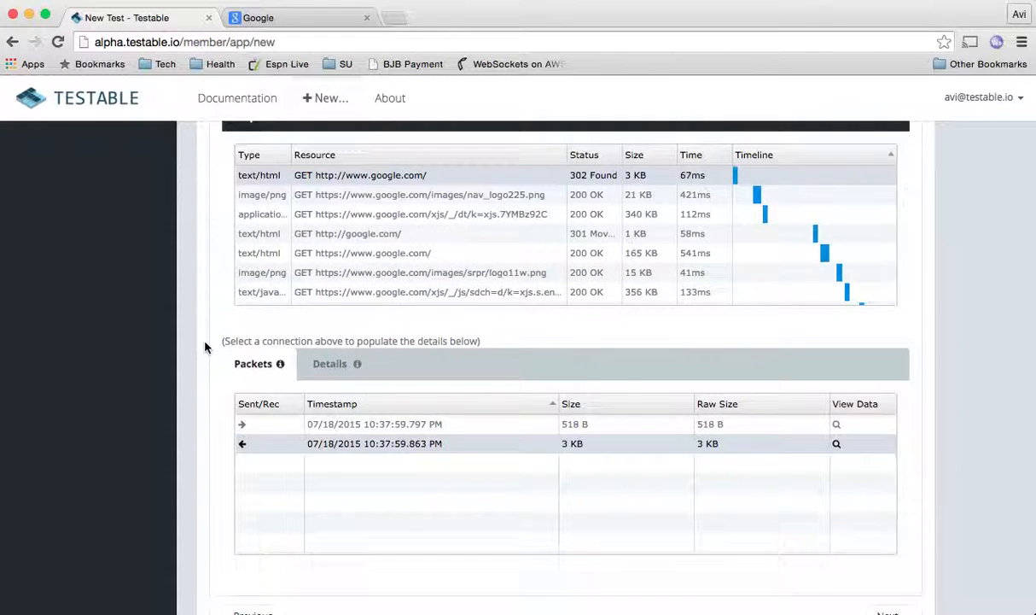
scroll(205, 346, up, 5)
scroll(205, 346, up, 3)
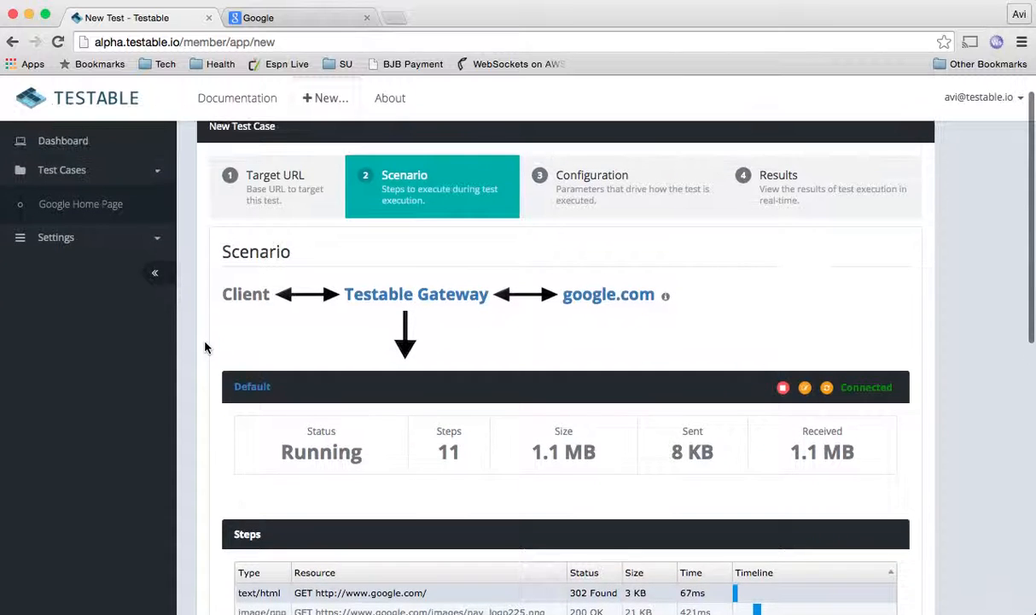
- In Configuration, name the test '5 CC' with 5 concurrent clients
click(622, 229)
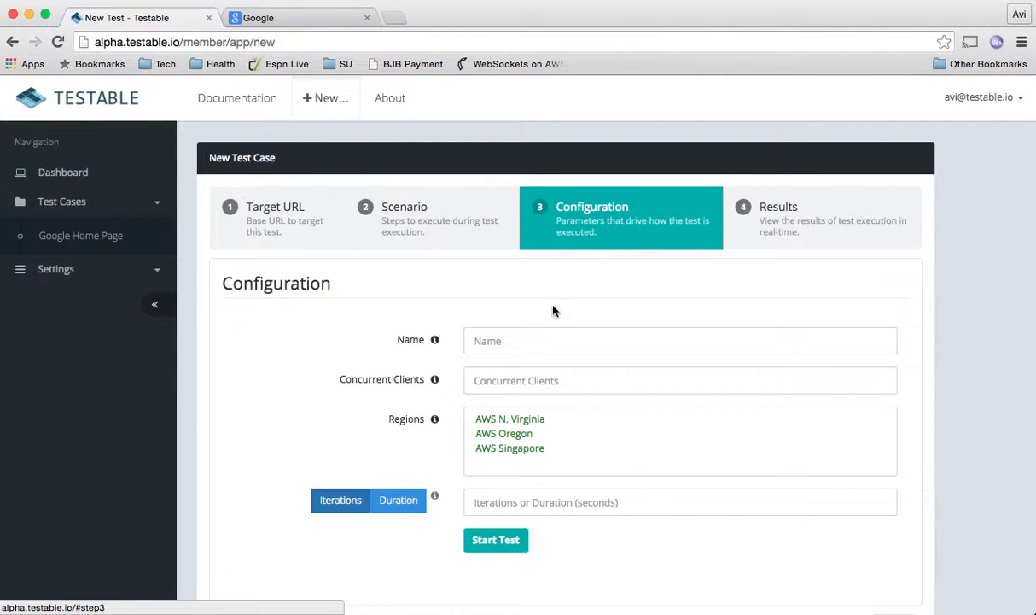
click(529, 341)
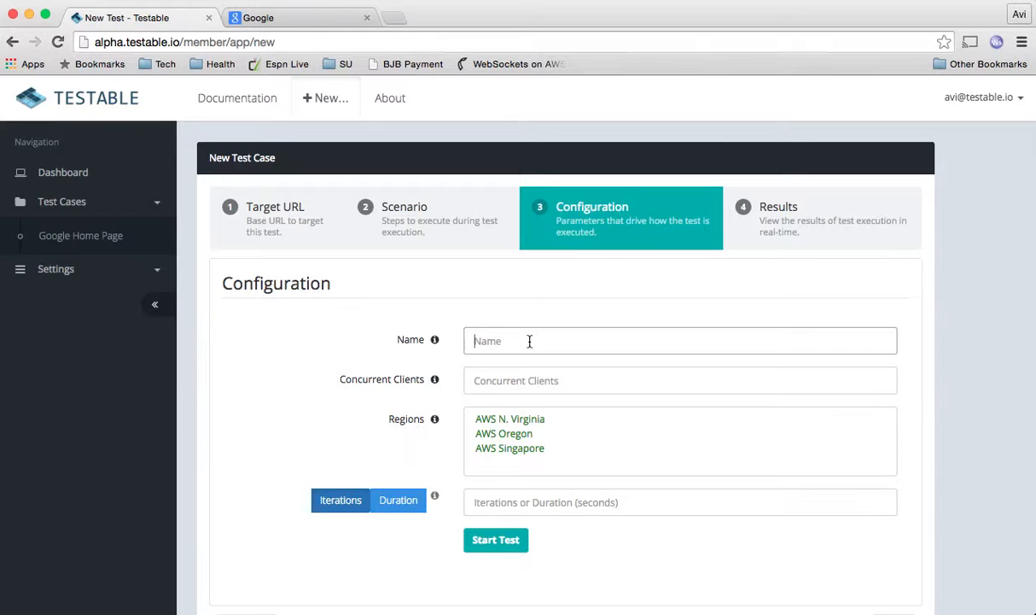
text(5 CC)
key(Tab)
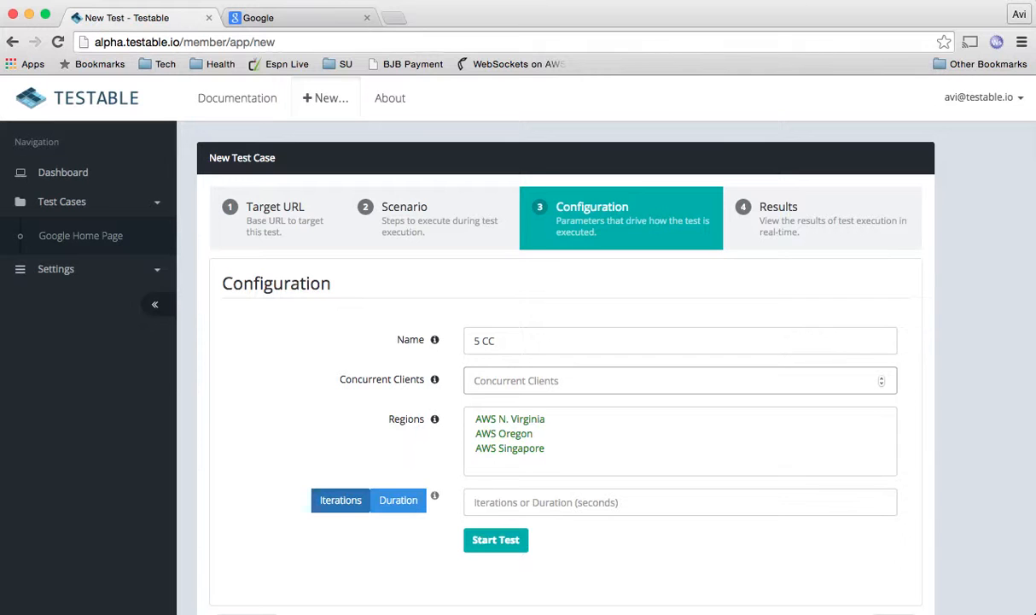
text(5)
- Select regions AWS N. Virginia and AWS Oregon, set 20 iterations, and start the test
scroll(355, 411, down, 1)
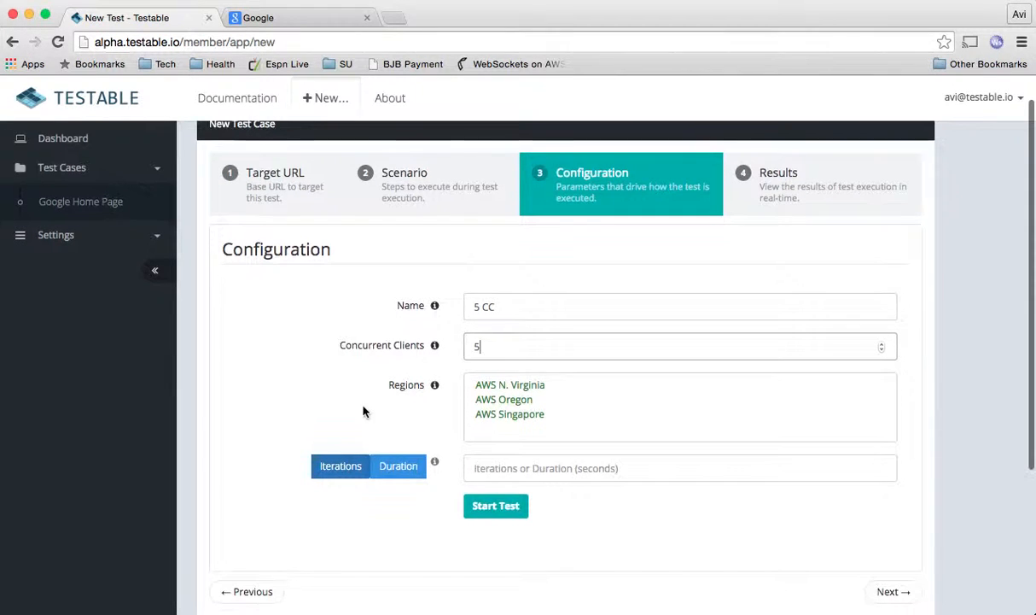
click(516, 389)
shift+click(517, 401)
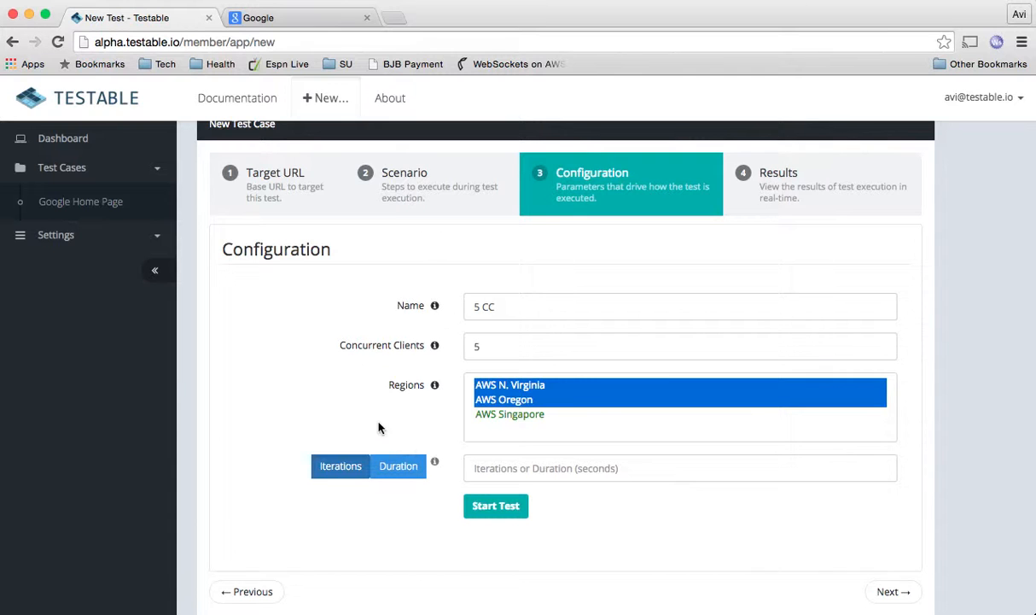
click(491, 469)
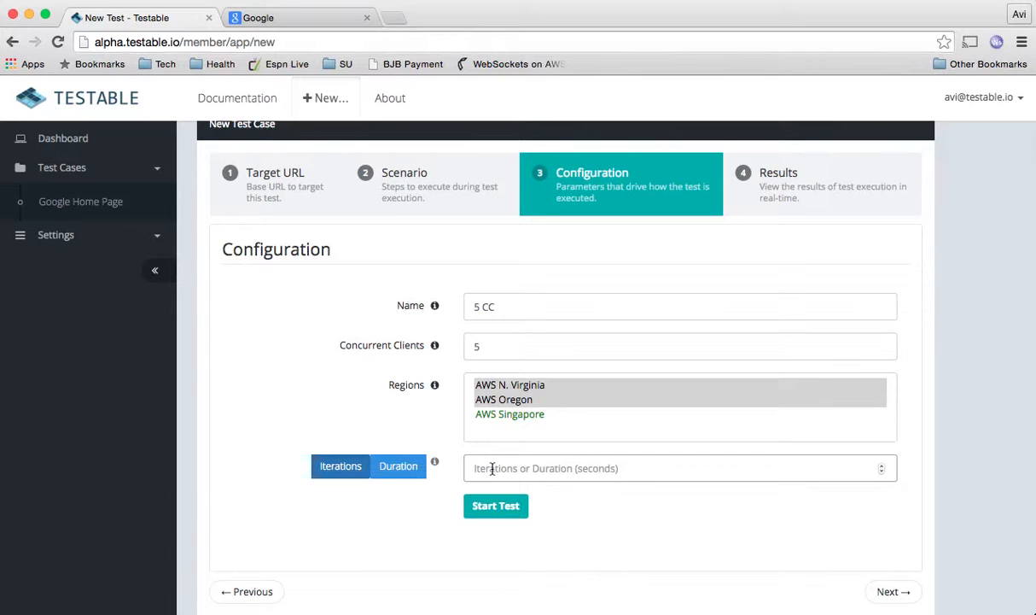
text(20)
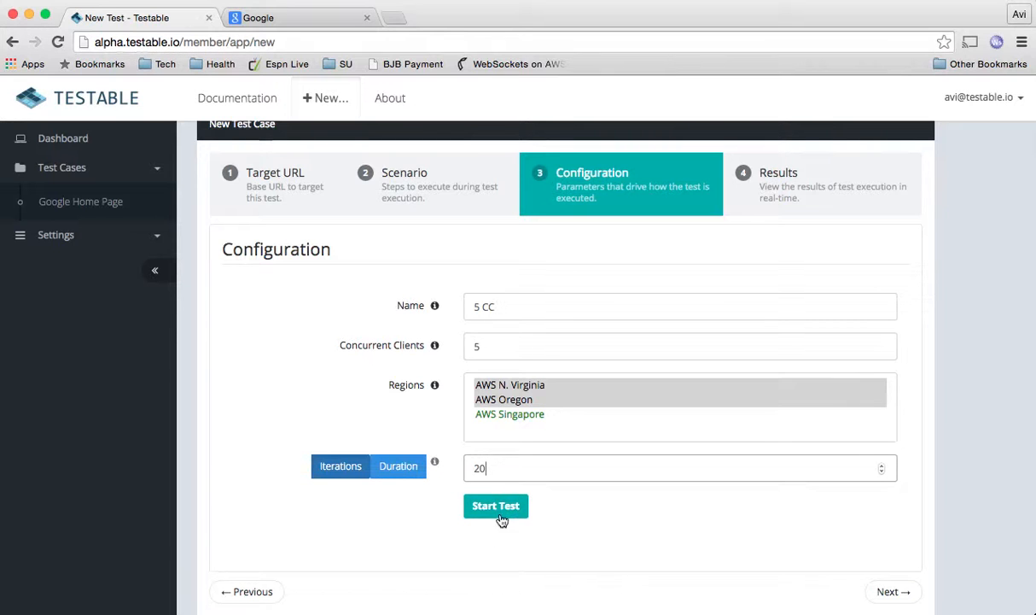
click(503, 512)
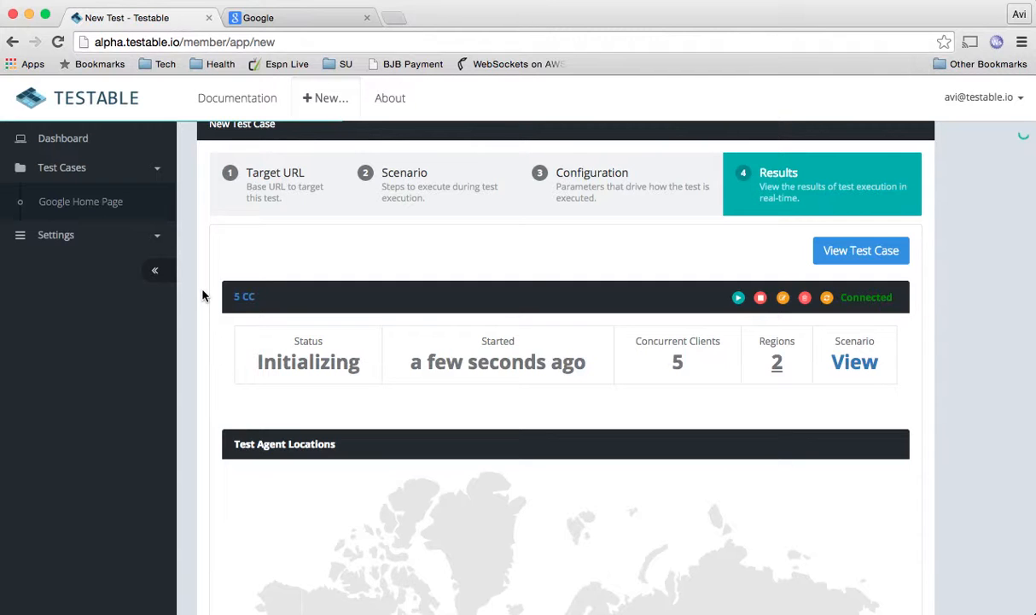
- Watch the live results, checking the Oregon and N. Virginia agent locations on the map
scroll(202, 295, down, 5)
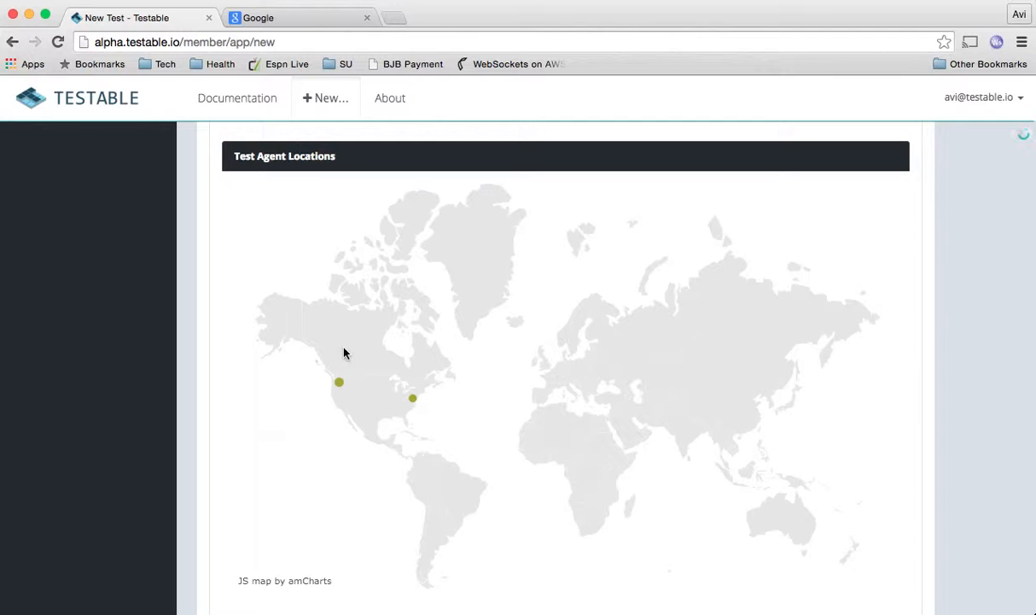
scroll(211, 353, up, 3)
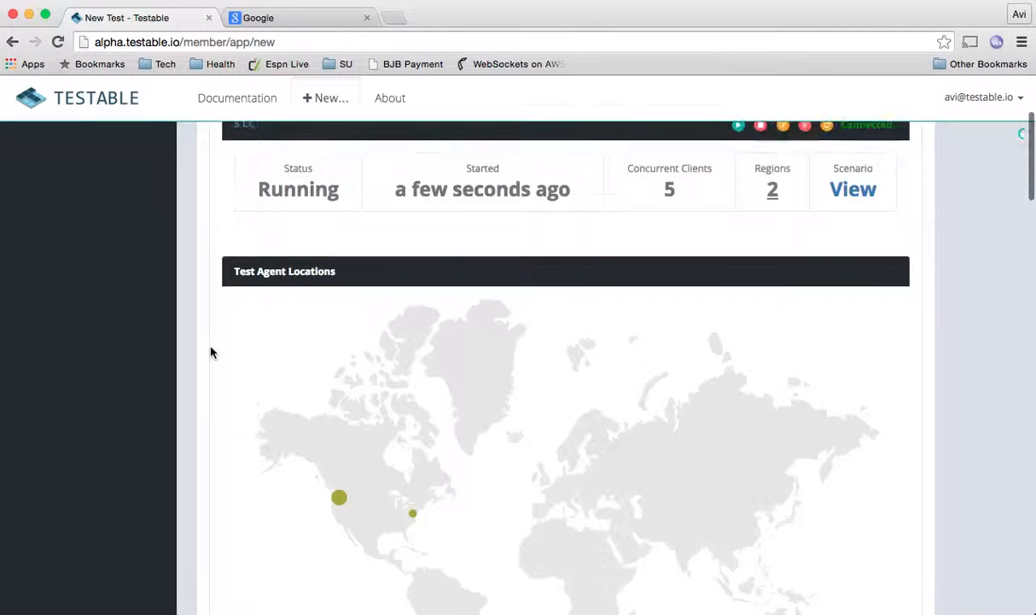
scroll(212, 353, up, 1)
scroll(211, 353, down, 2)
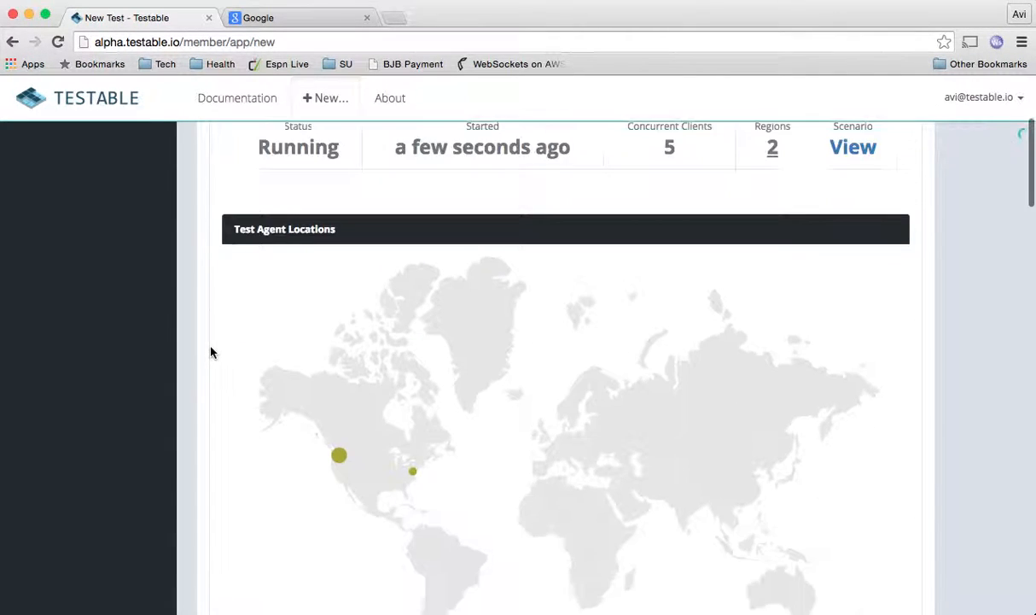
scroll(213, 353, down, 1)
mouse_move(340, 403)
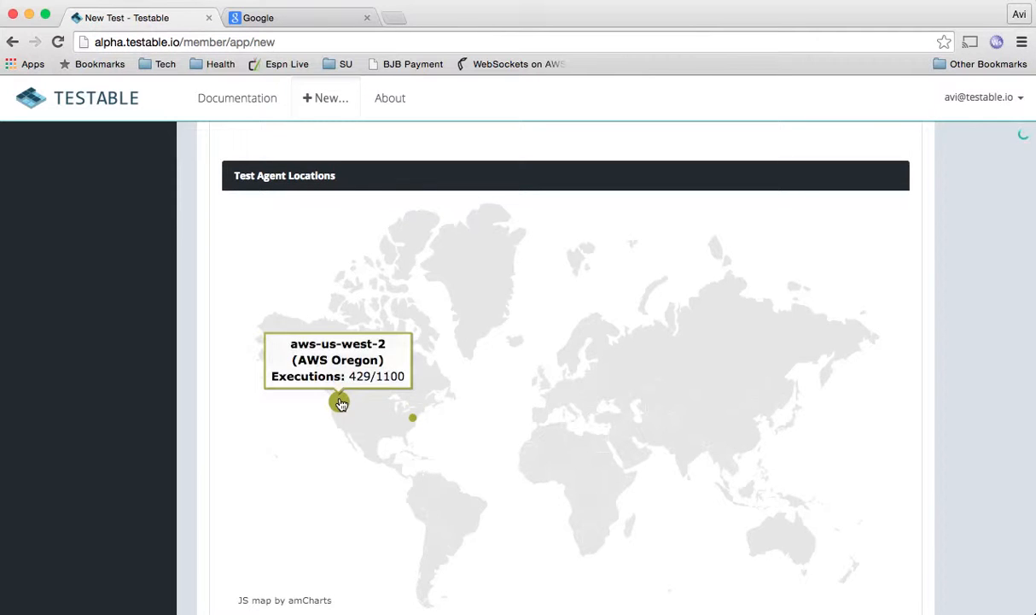
mouse_move(415, 421)
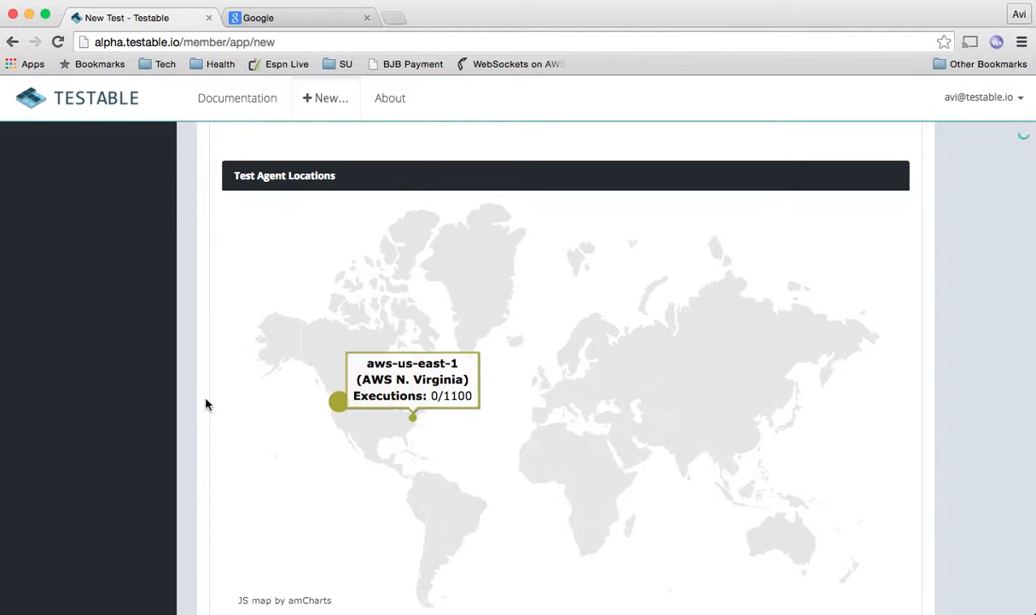
scroll(206, 402, down, 3)
scroll(206, 403, down, 5)
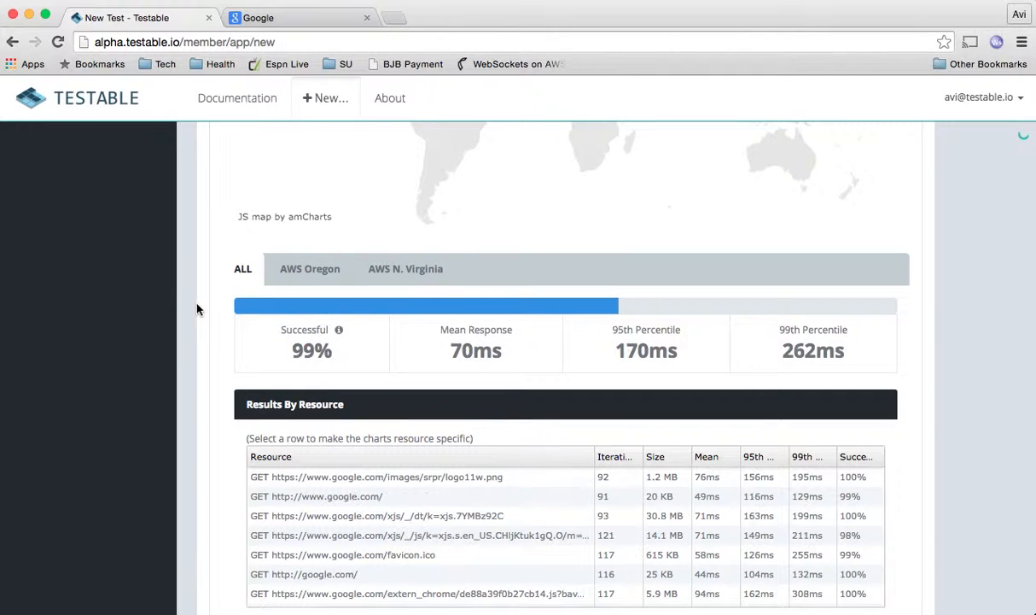
- Filter results to AWS Oregon, then AWS N. Virginia, then back to all regions
click(314, 273)
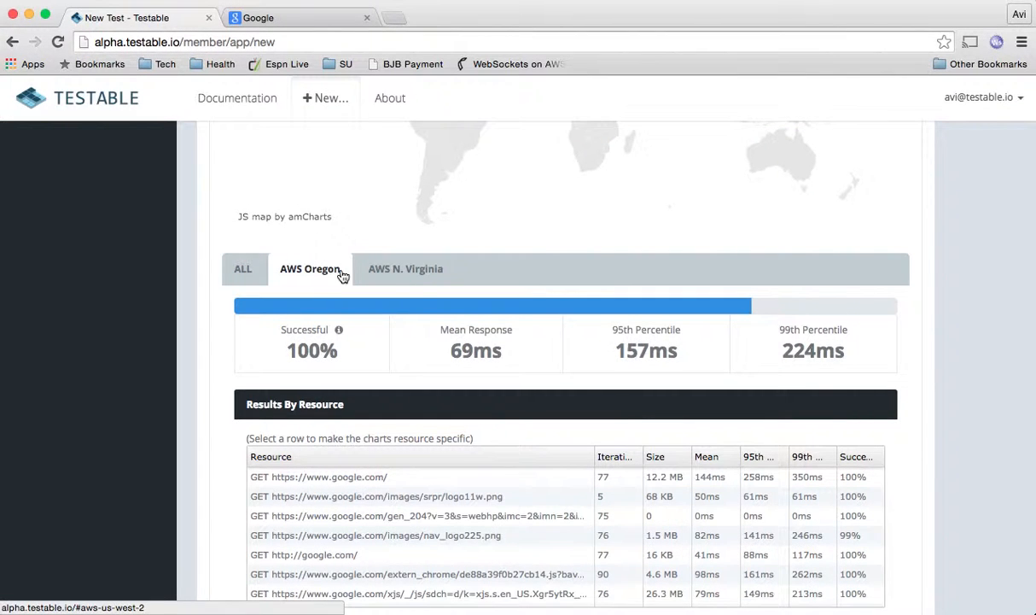
click(394, 276)
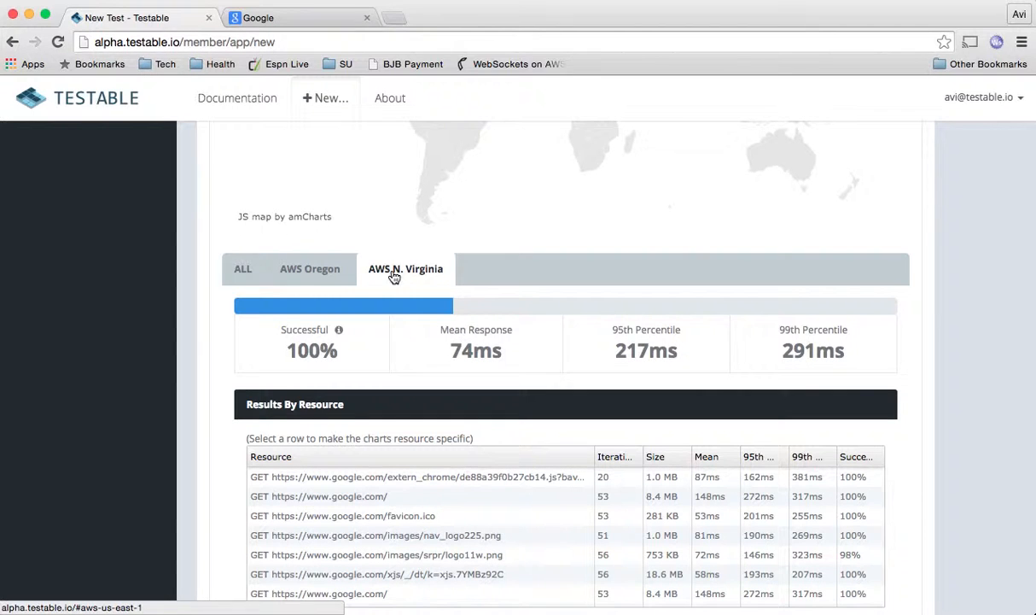
click(248, 277)
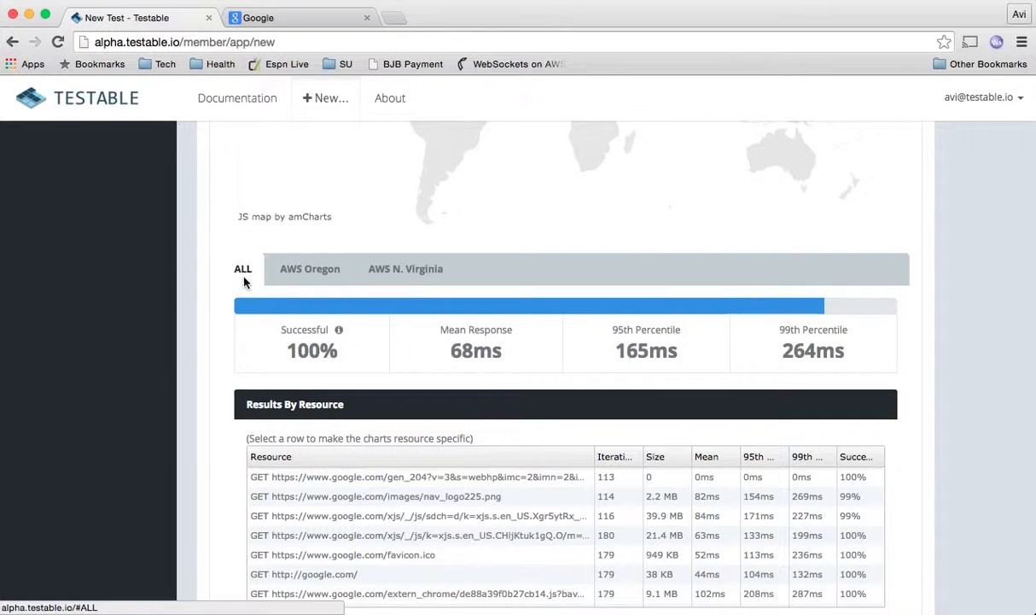
scroll(203, 333, up, 5)
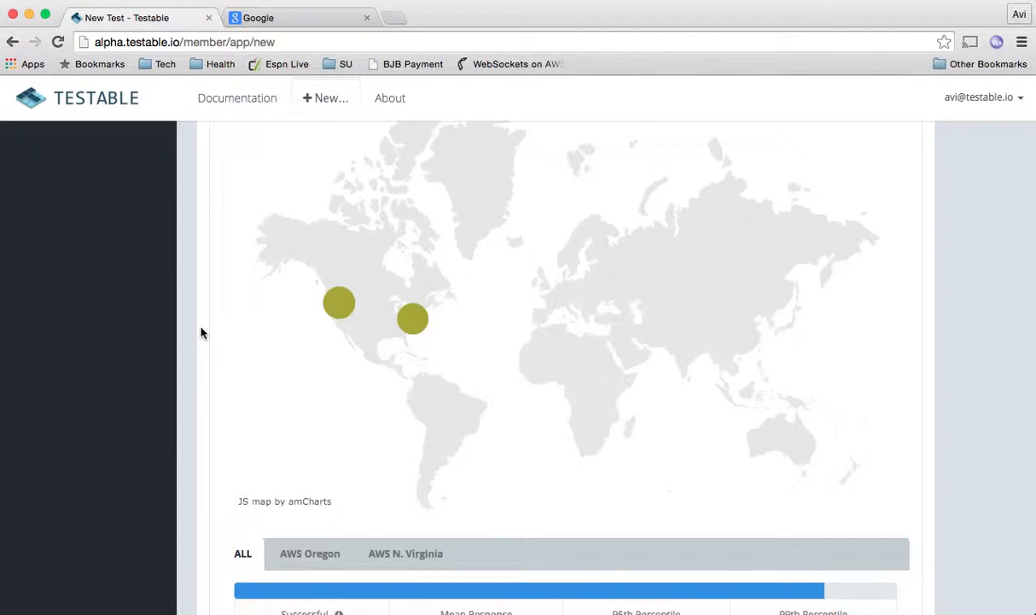
scroll(201, 331, up, 5)
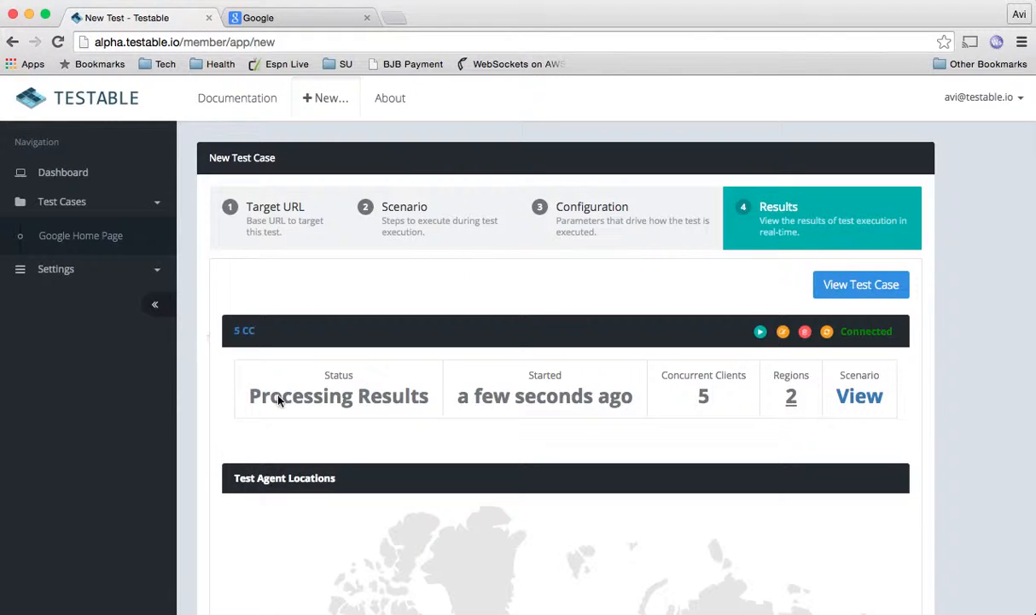
- Review the summary stats (100% success, 67ms mean) and the Results By Resource table
scroll(200, 362, down, 3)
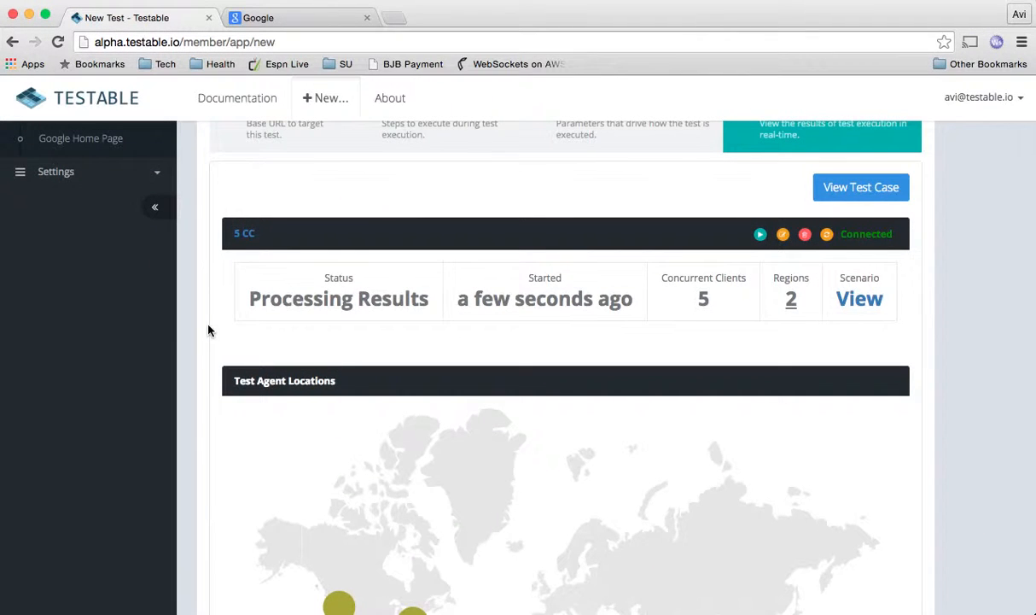
scroll(209, 331, down, 1)
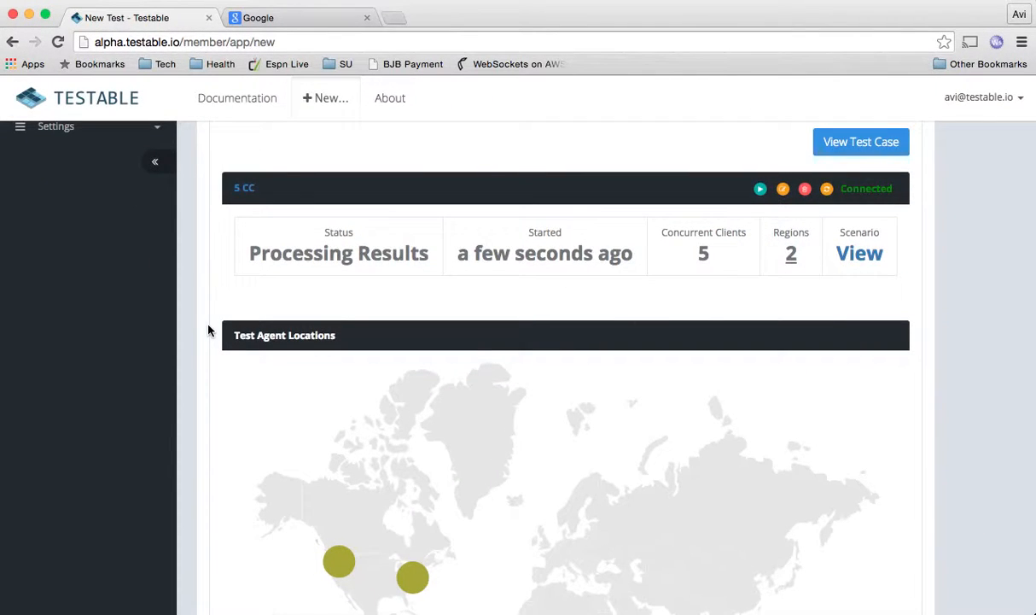
scroll(208, 331, down, 1)
scroll(208, 330, down, 5)
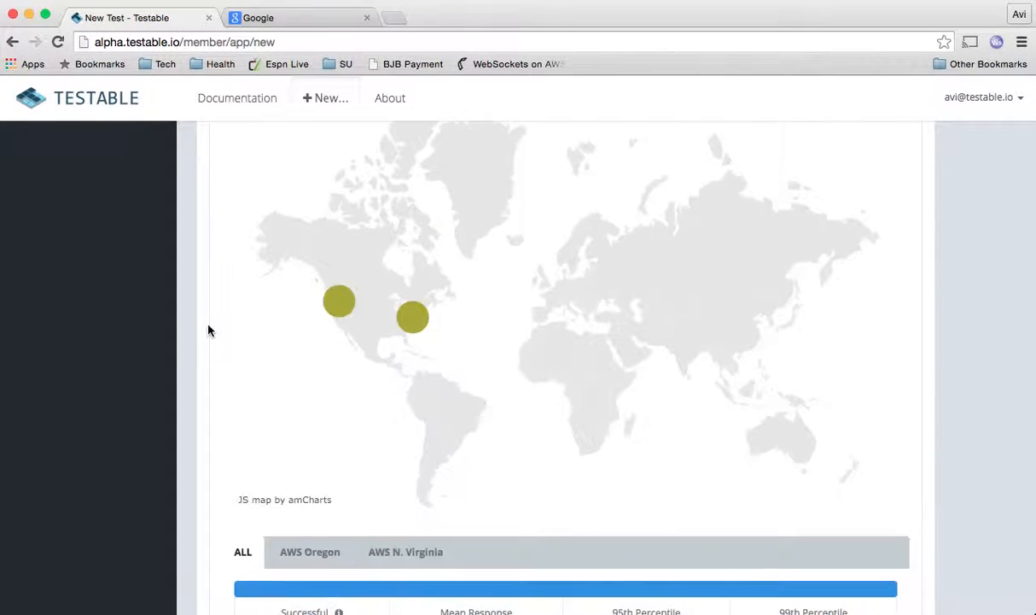
scroll(208, 331, up, 3)
scroll(208, 330, down, 3)
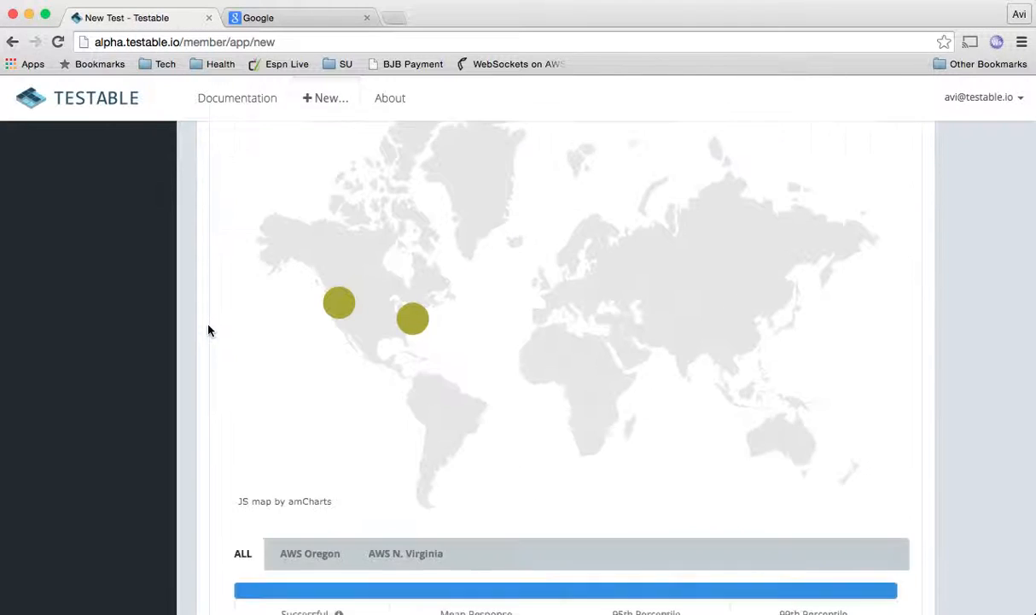
scroll(209, 330, down, 8)
scroll(209, 330, down, 3)
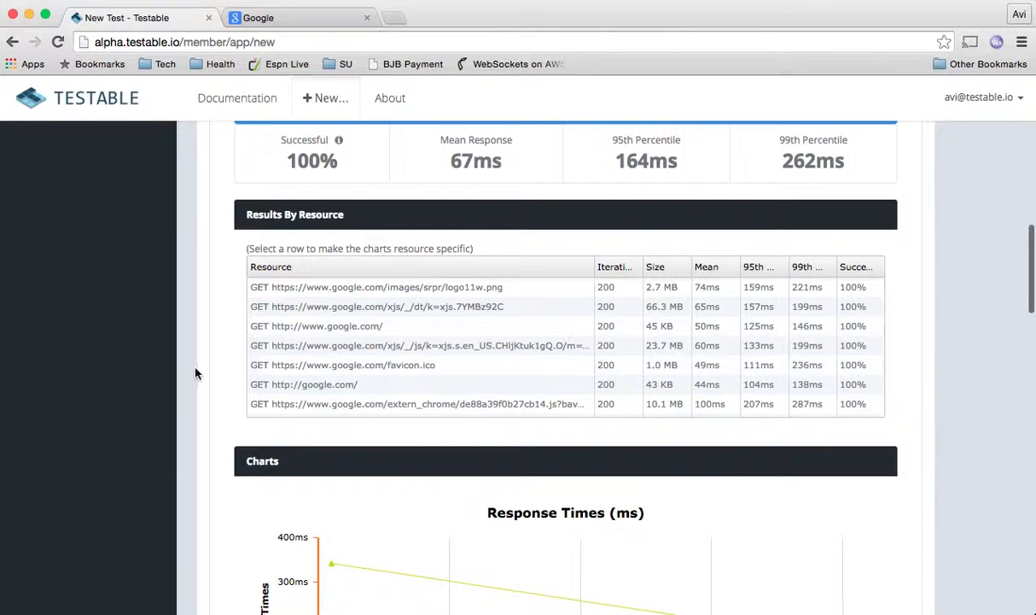
- Scroll through all the result charts in the Charts section
scroll(203, 372, down, 8)
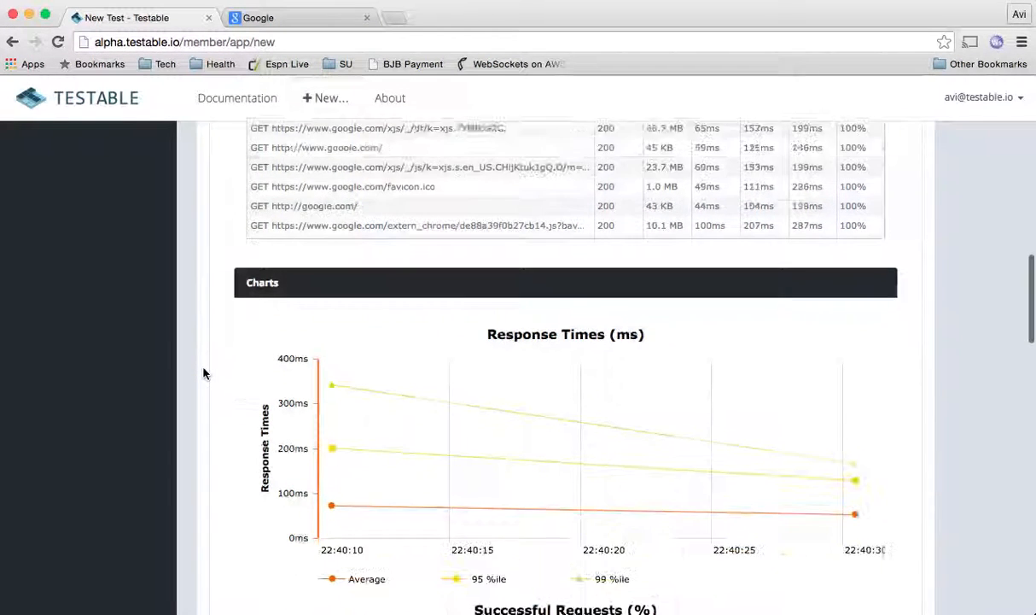
scroll(203, 372, down, 4)
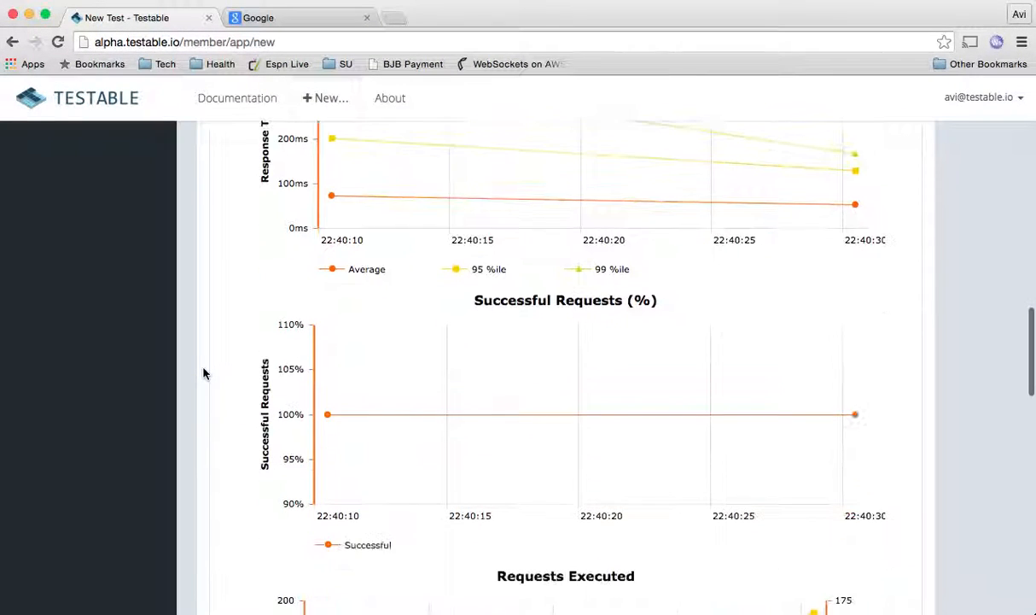
scroll(203, 372, down, 14)
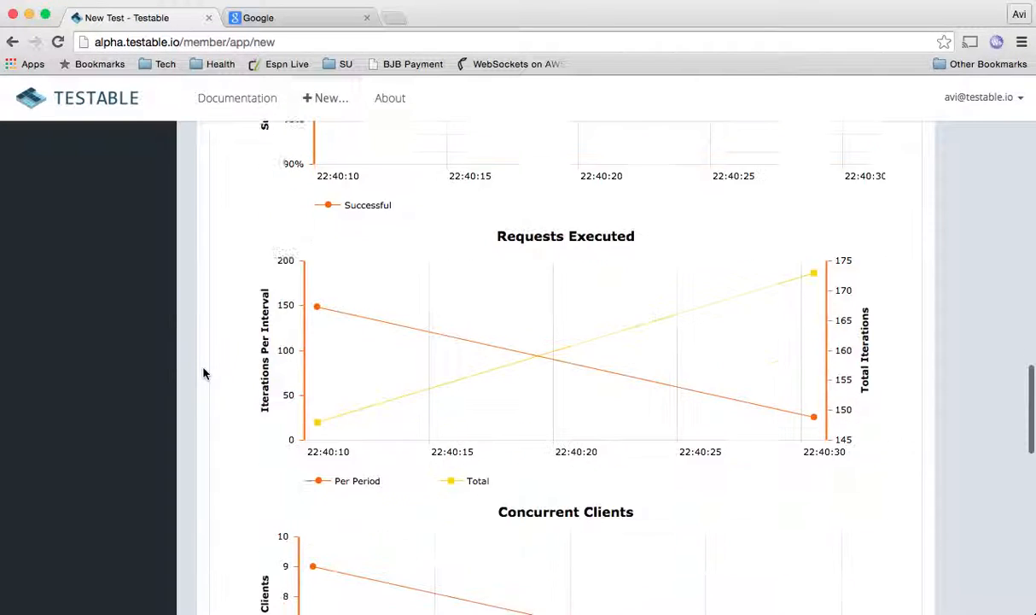
scroll(203, 372, down, 13)
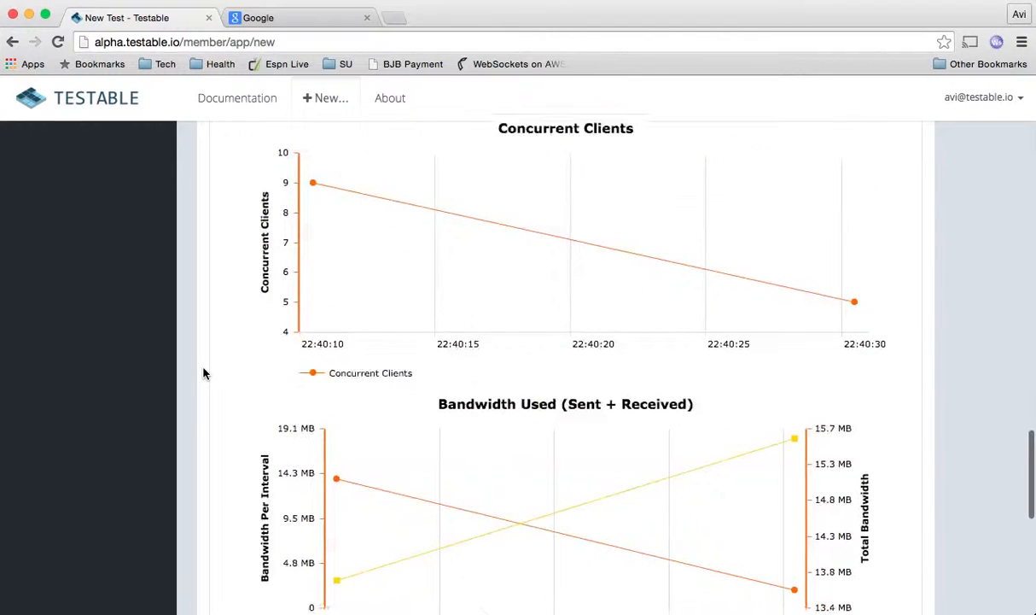
scroll(203, 372, up, 20)
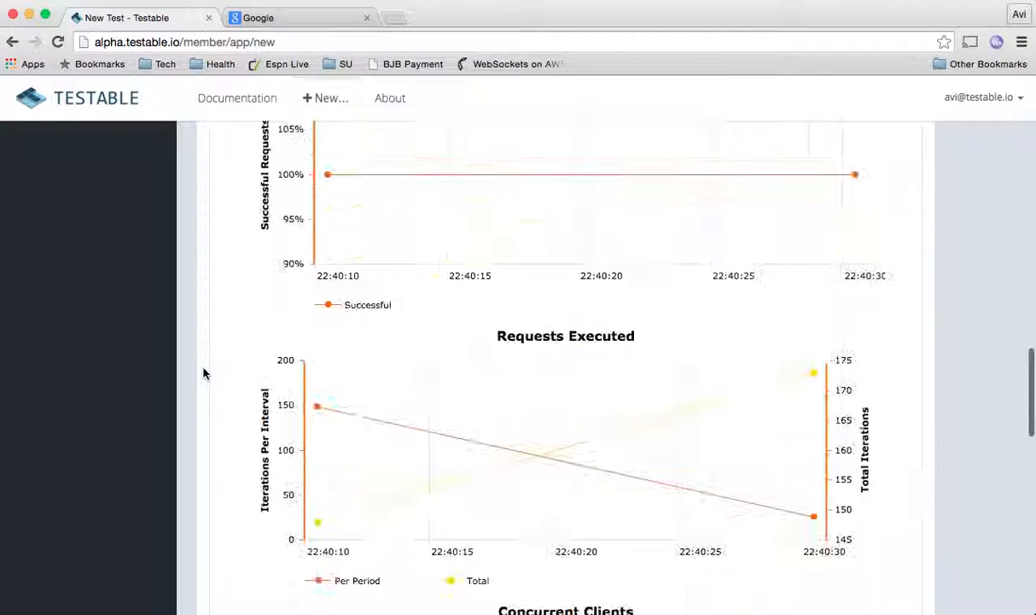
scroll(204, 372, up, 8)
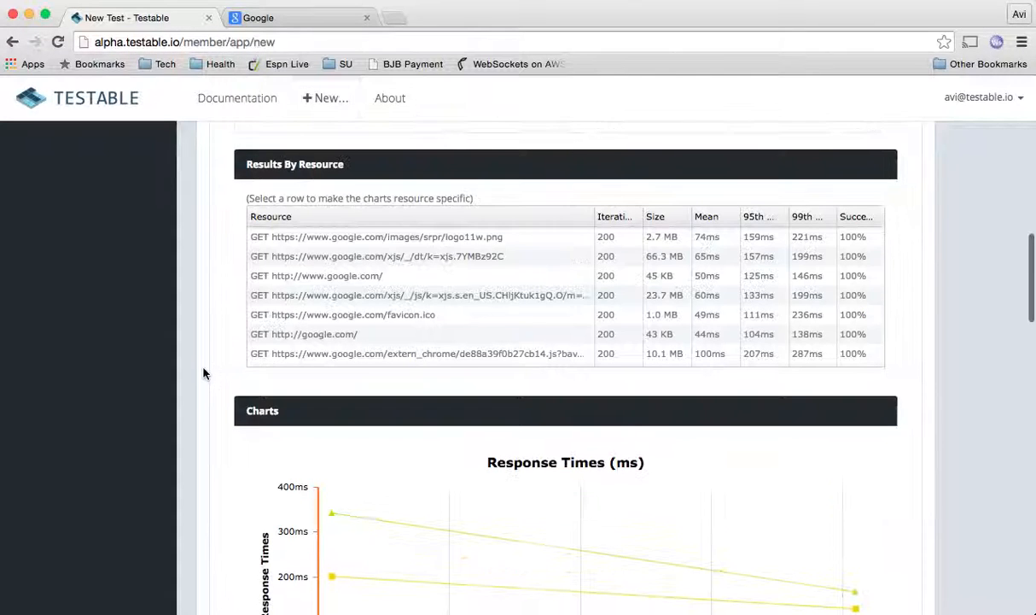
click(327, 279)
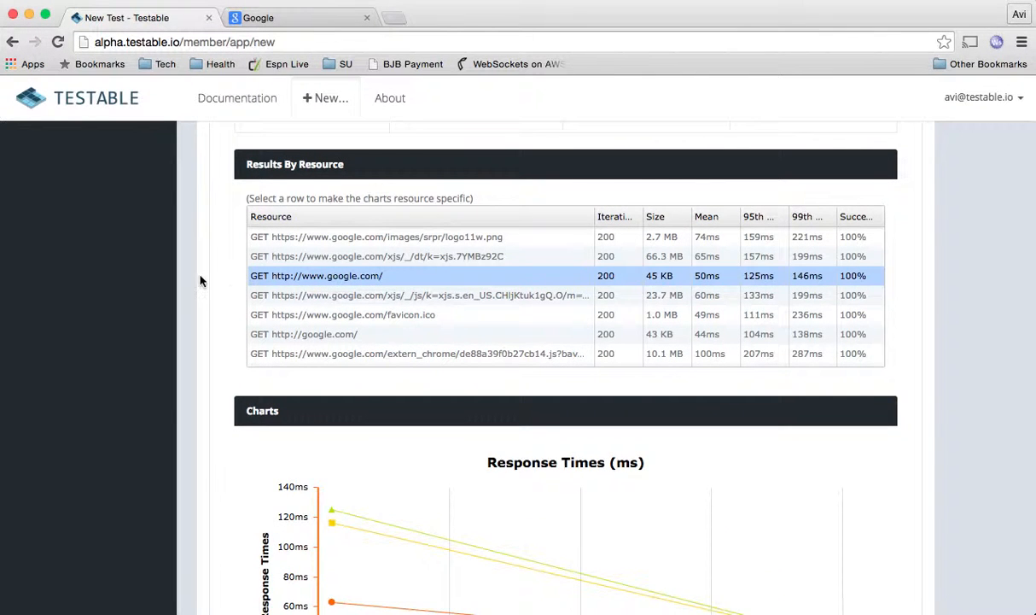
scroll(200, 281, down, 5)
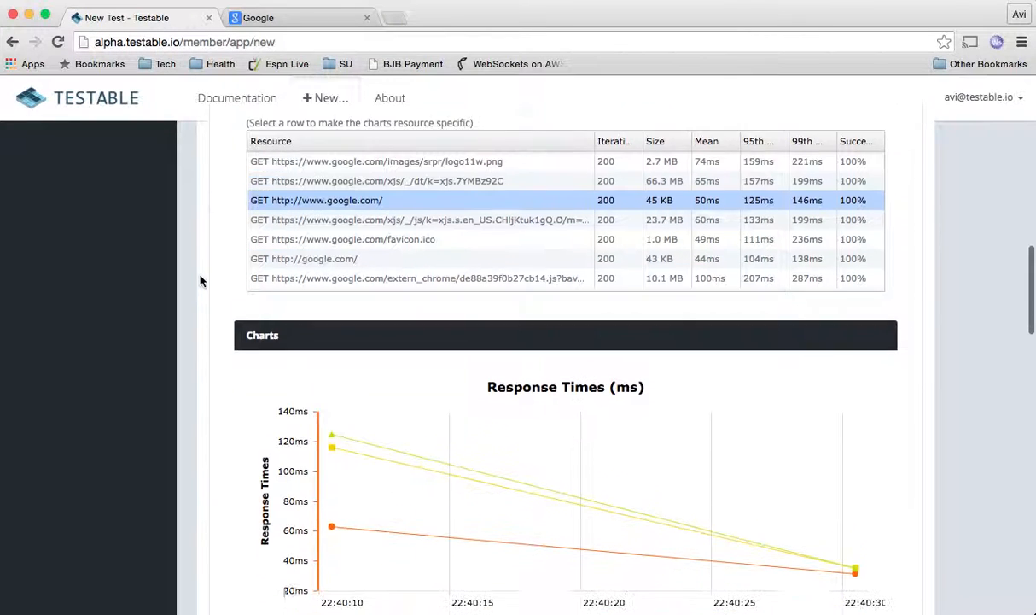
scroll(201, 281, down, 3)
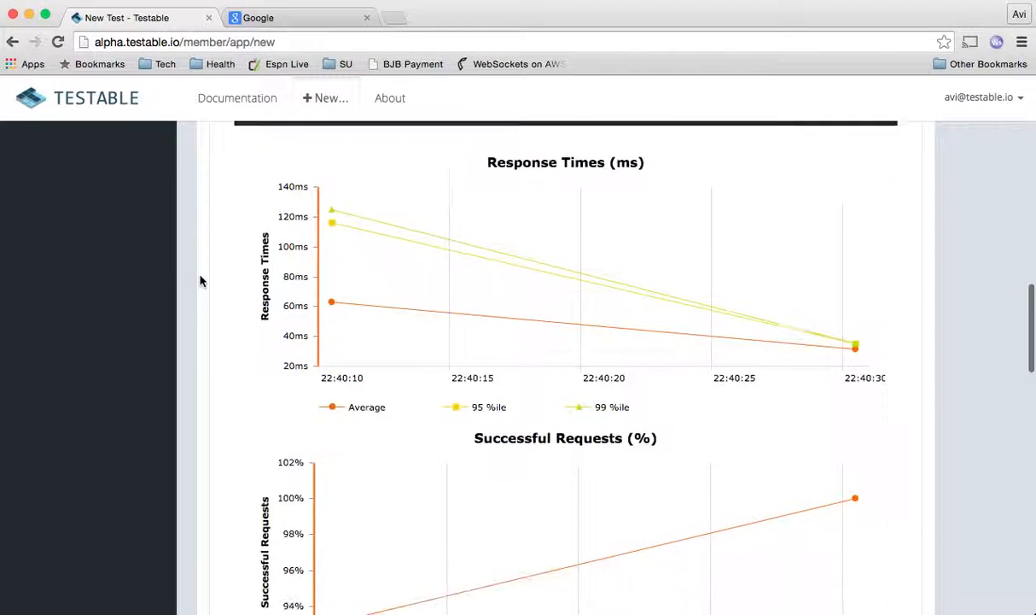
scroll(200, 280, up, 4)
scroll(201, 281, up, 10)
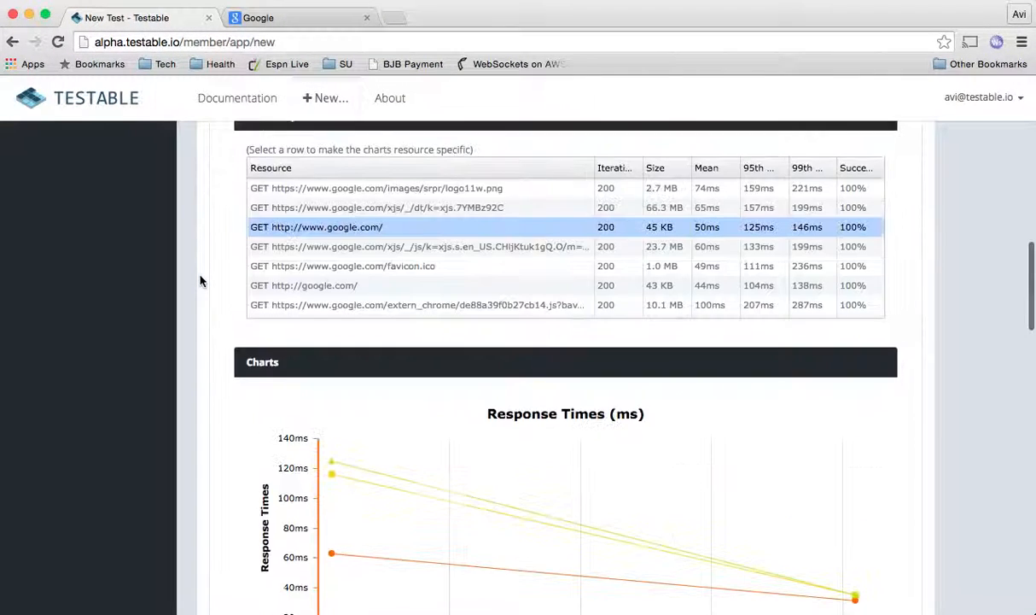
scroll(201, 281, up, 8)
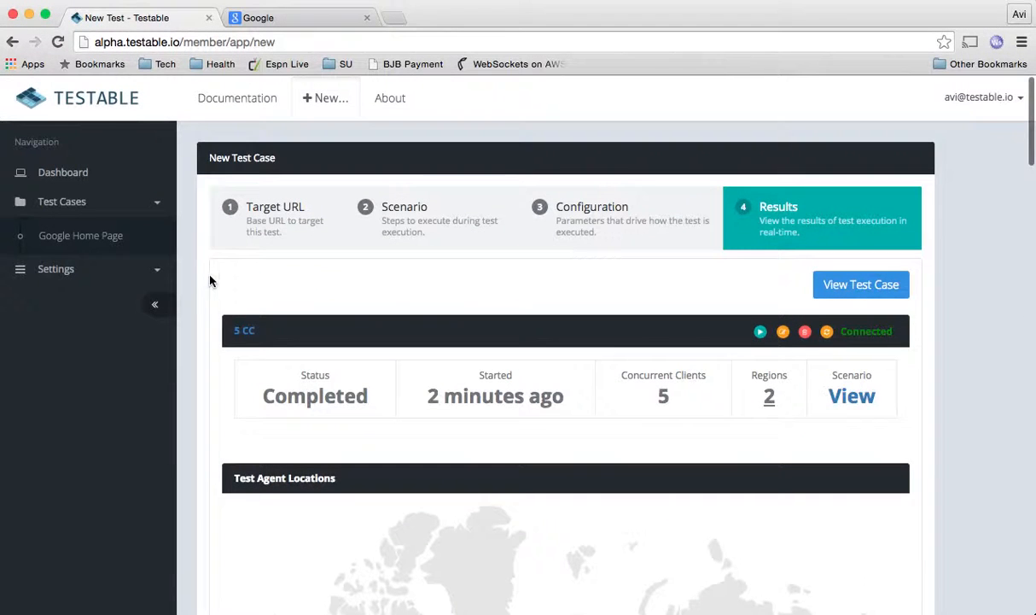
- Open the Google Home Page test case, check its scenarios, then open the 5 CC executions
click(836, 287)
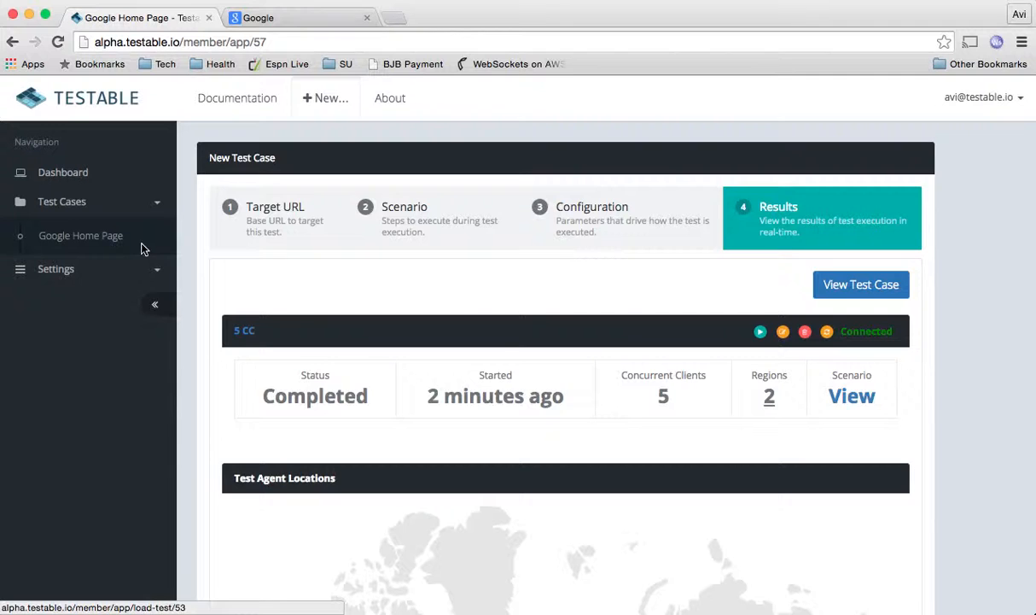
click(61, 234)
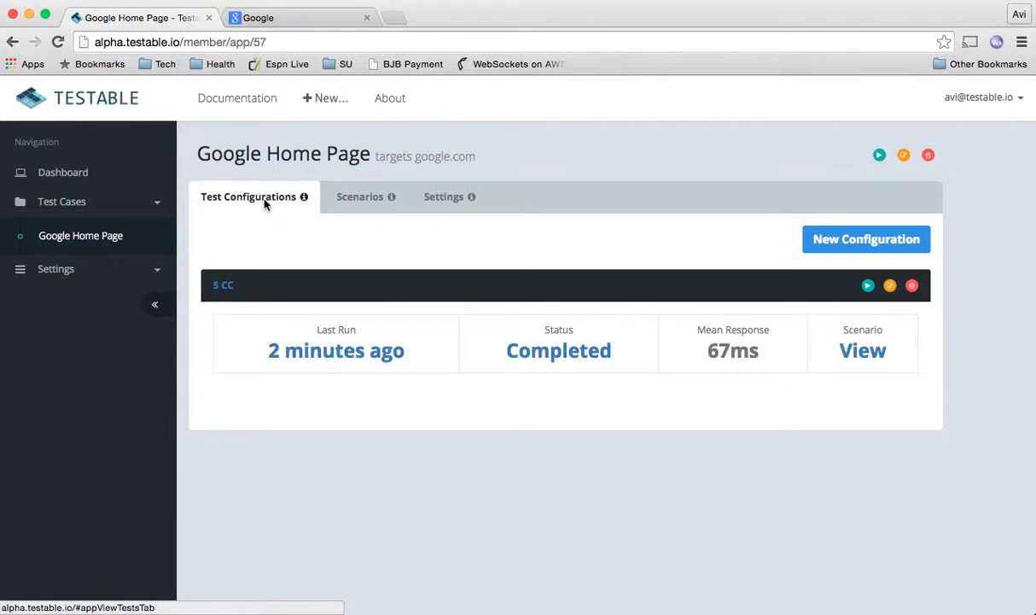
click(364, 203)
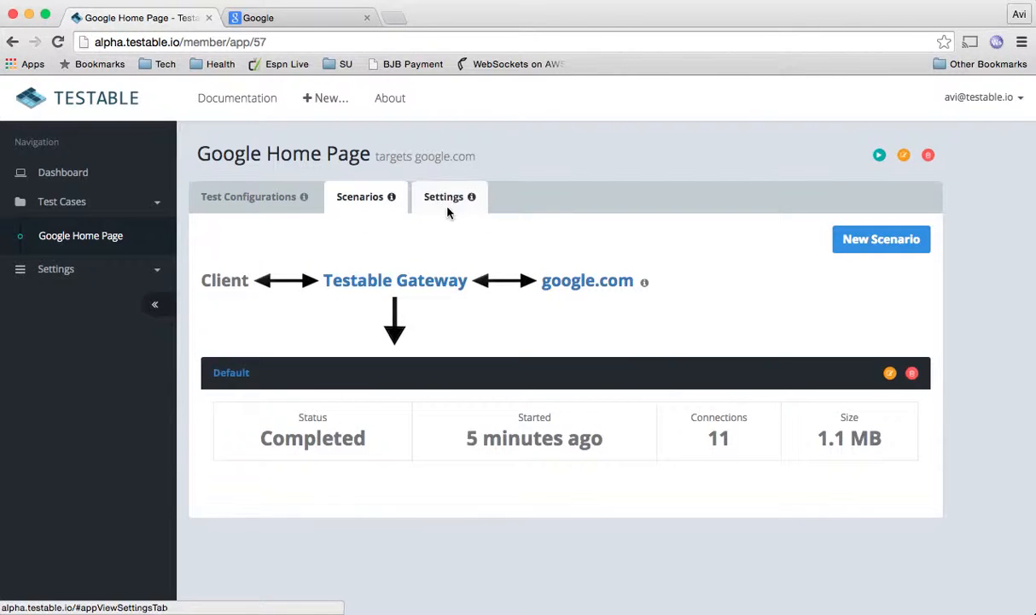
click(238, 200)
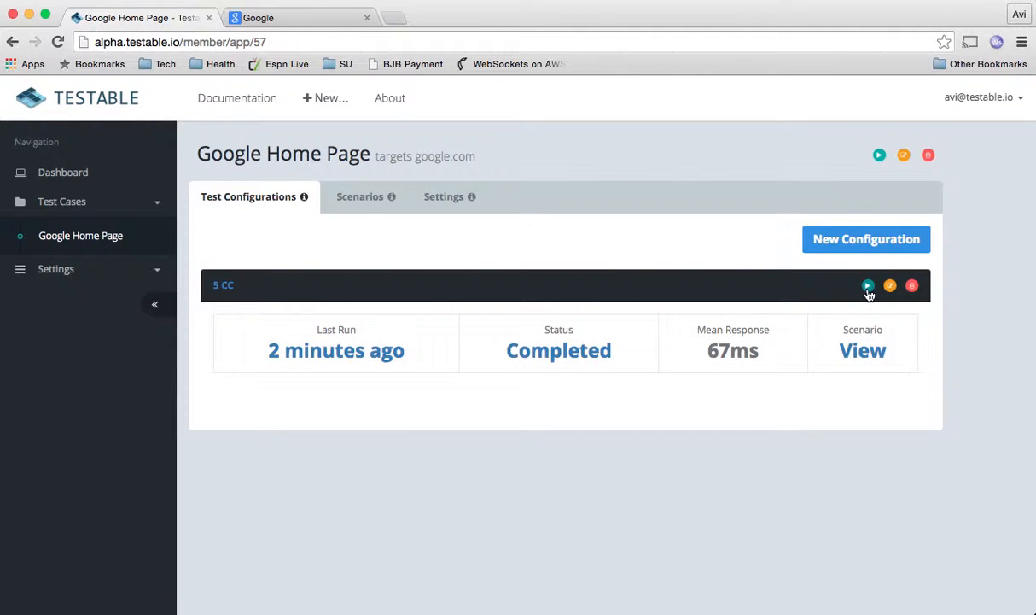
click(224, 290)
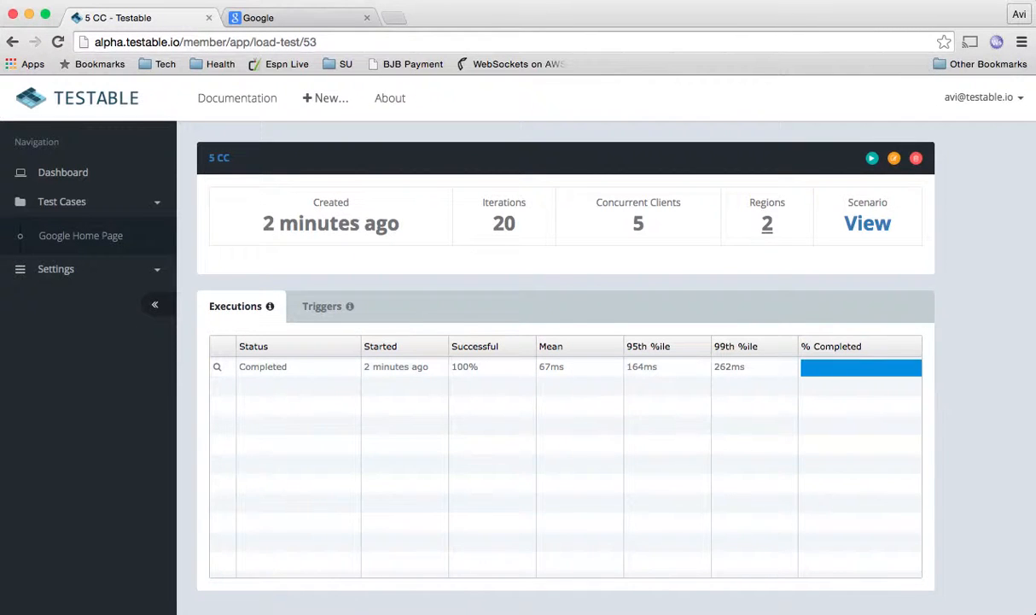
mouse_move(742, 612)
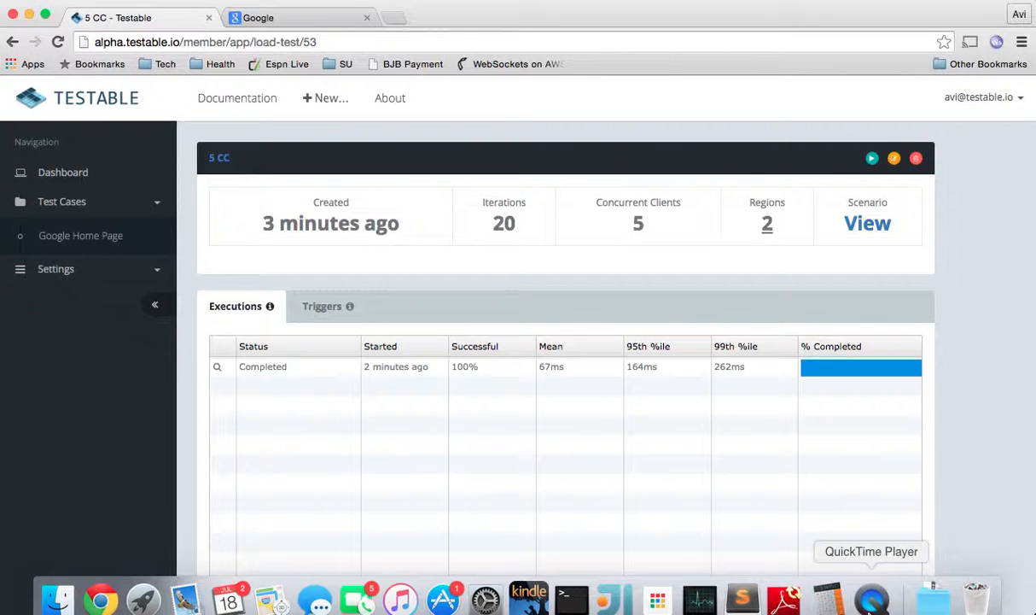
click(869, 600)
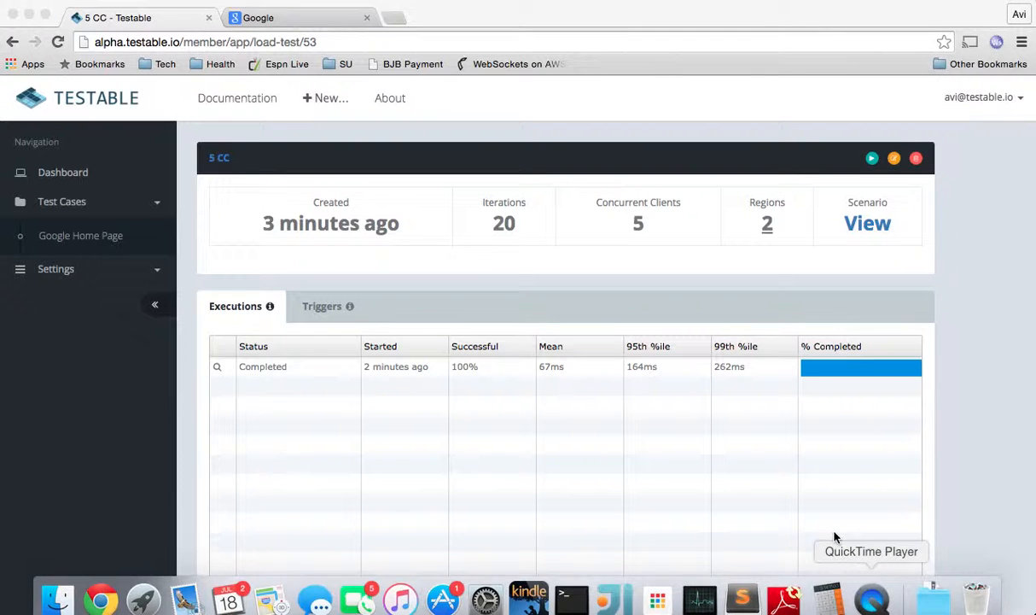